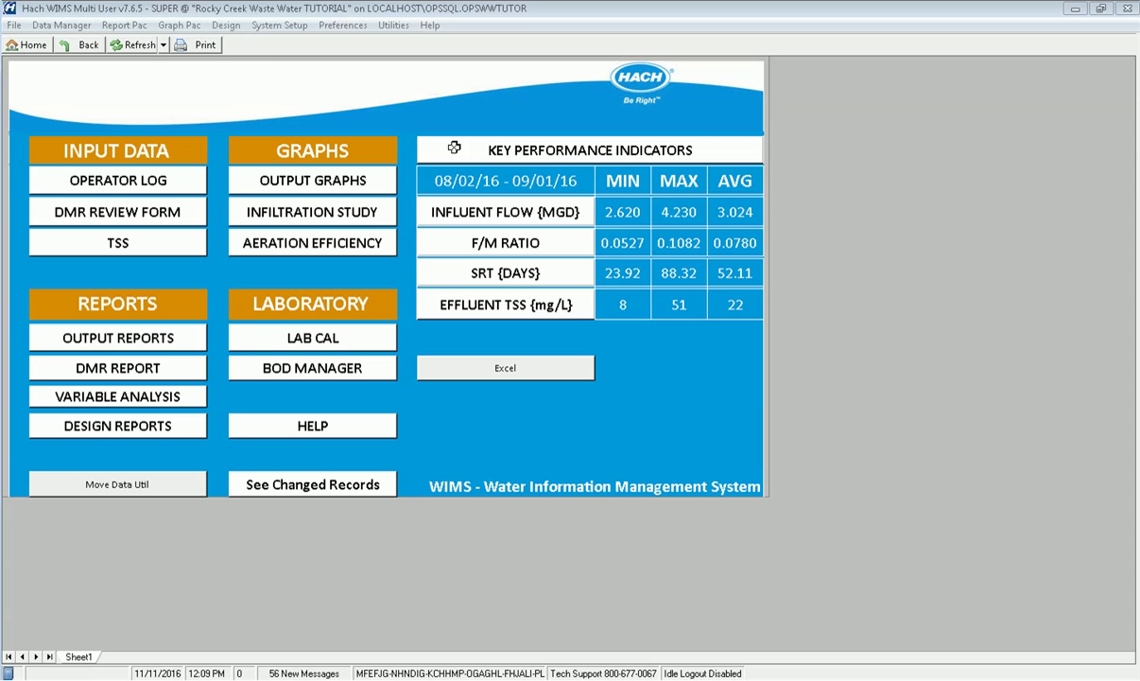
Step: Create a new spread report design from the Design menu and open Locate
click(227, 25)
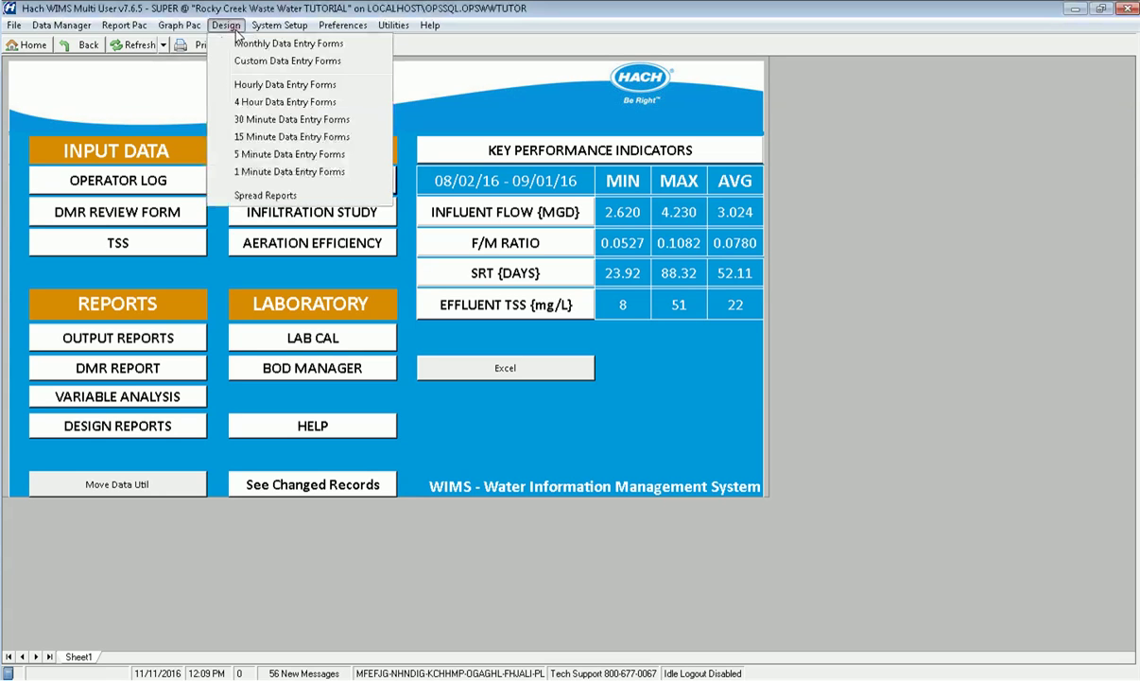
click(265, 195)
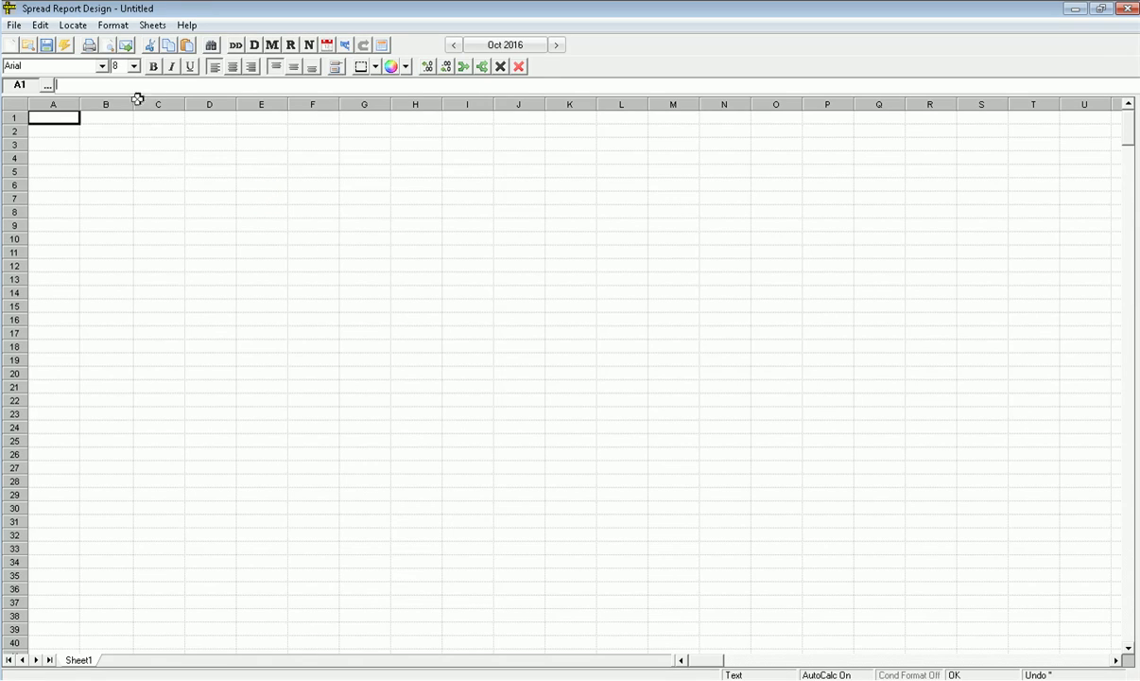
click(72, 25)
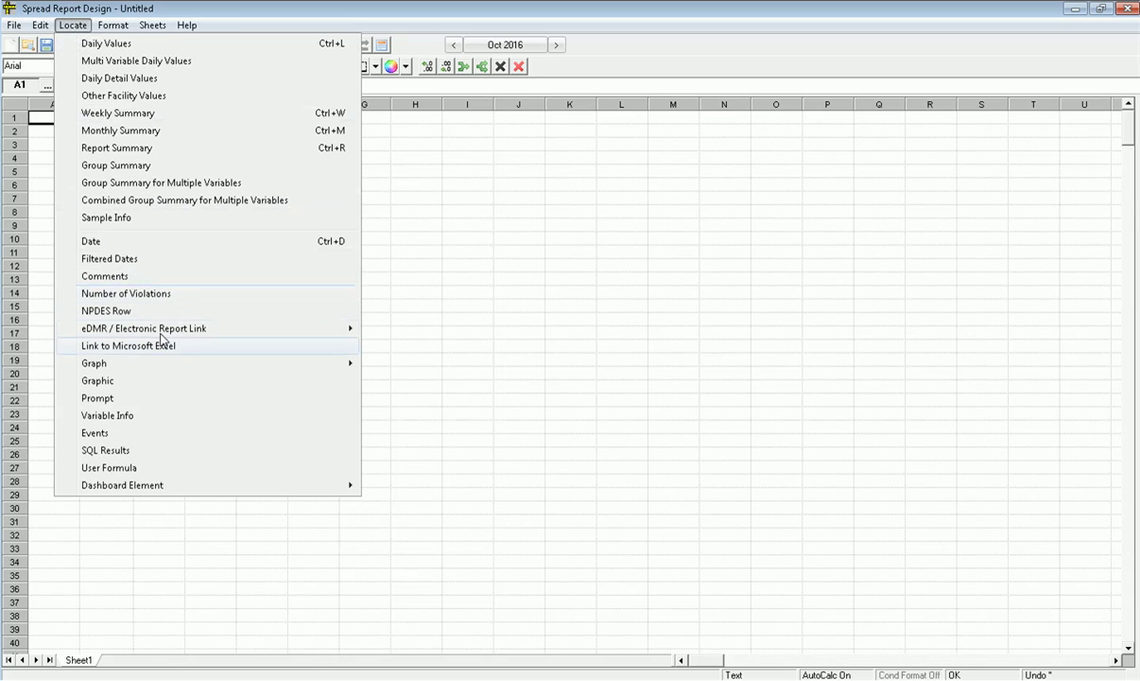
Step: Set up a Wisconsin eDMR link loading its 11 parameters from WI_1_2008.xml
mouse_move(213, 328)
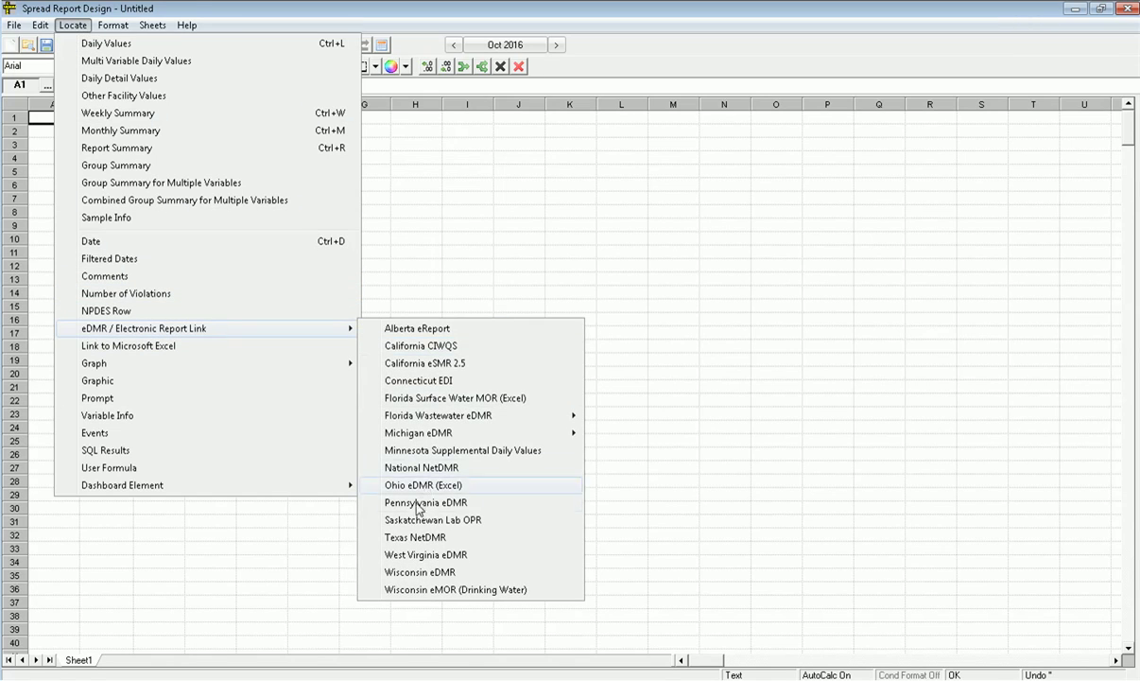
click(413, 574)
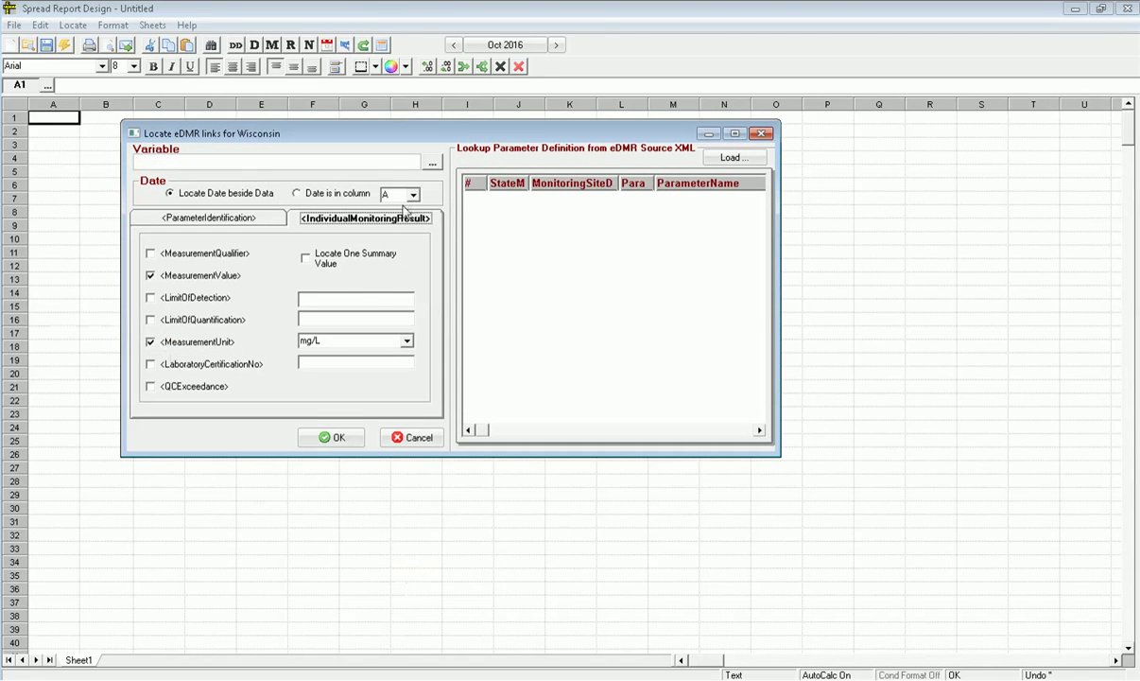
click(725, 160)
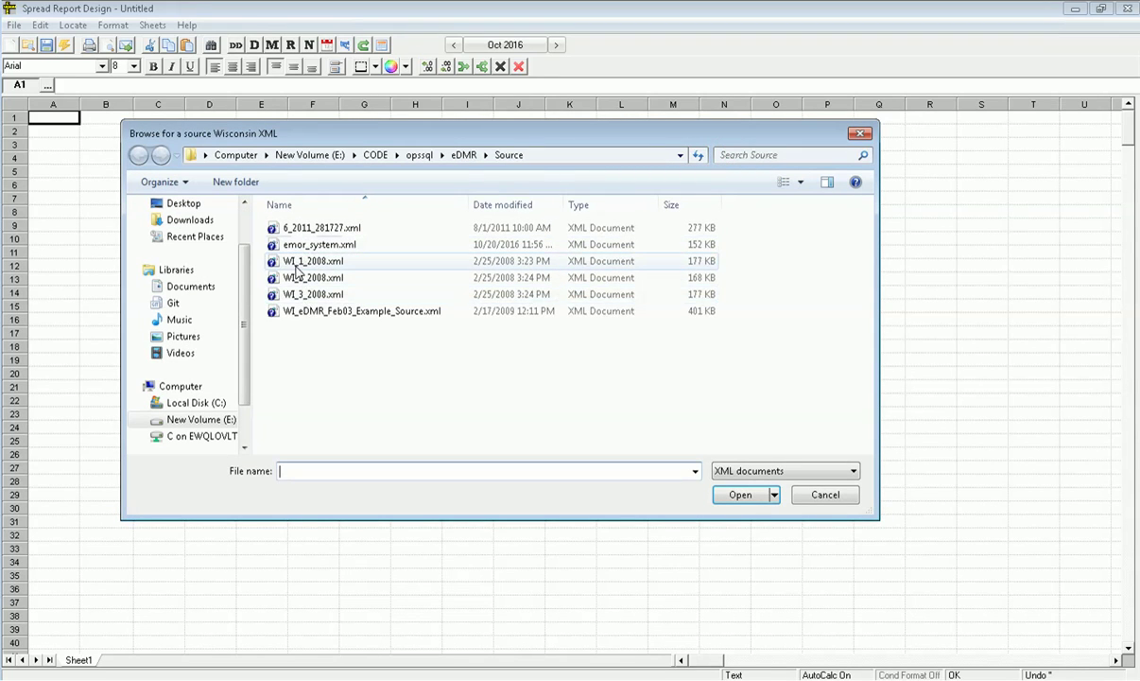
click(296, 265)
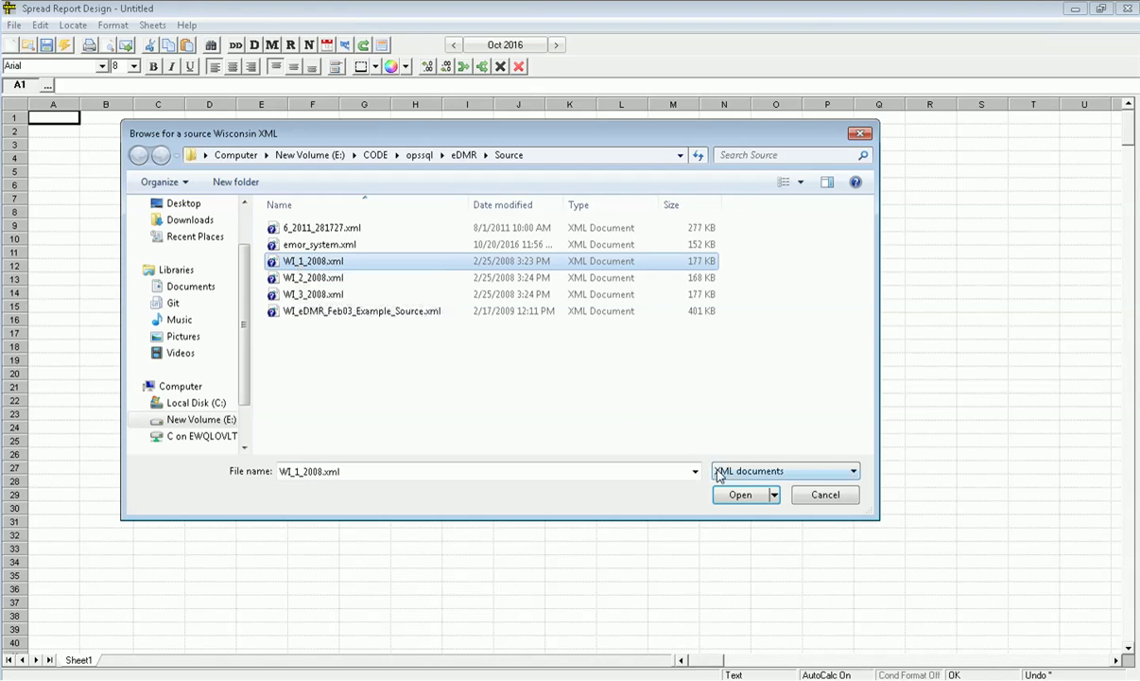
click(737, 495)
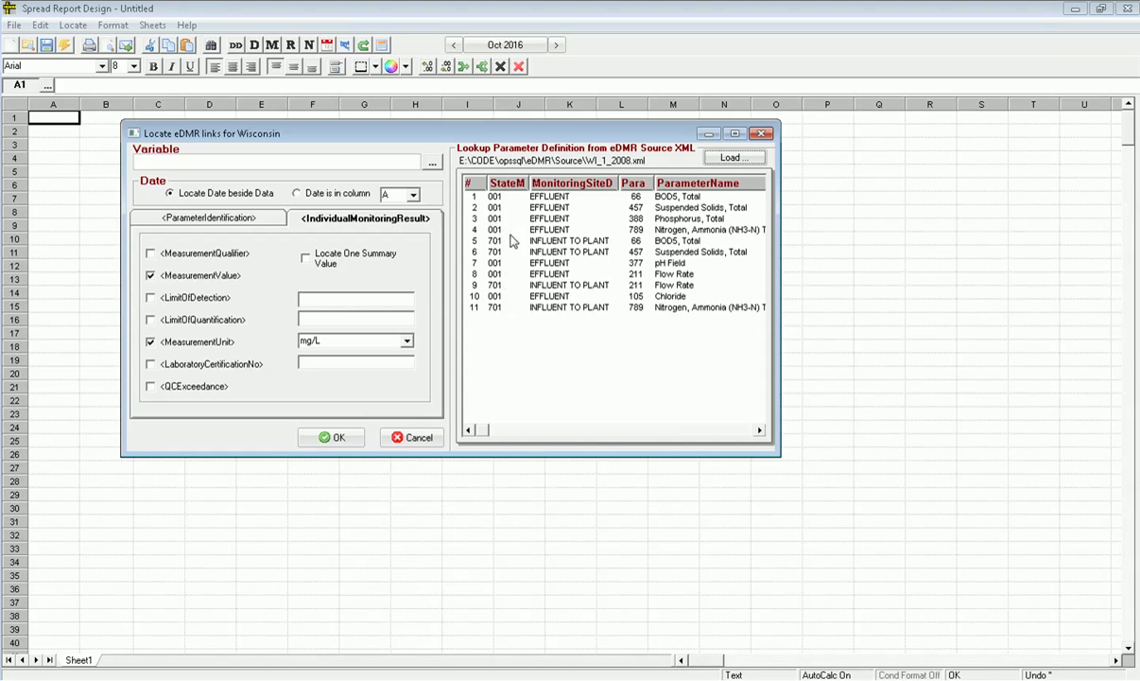
click(545, 199)
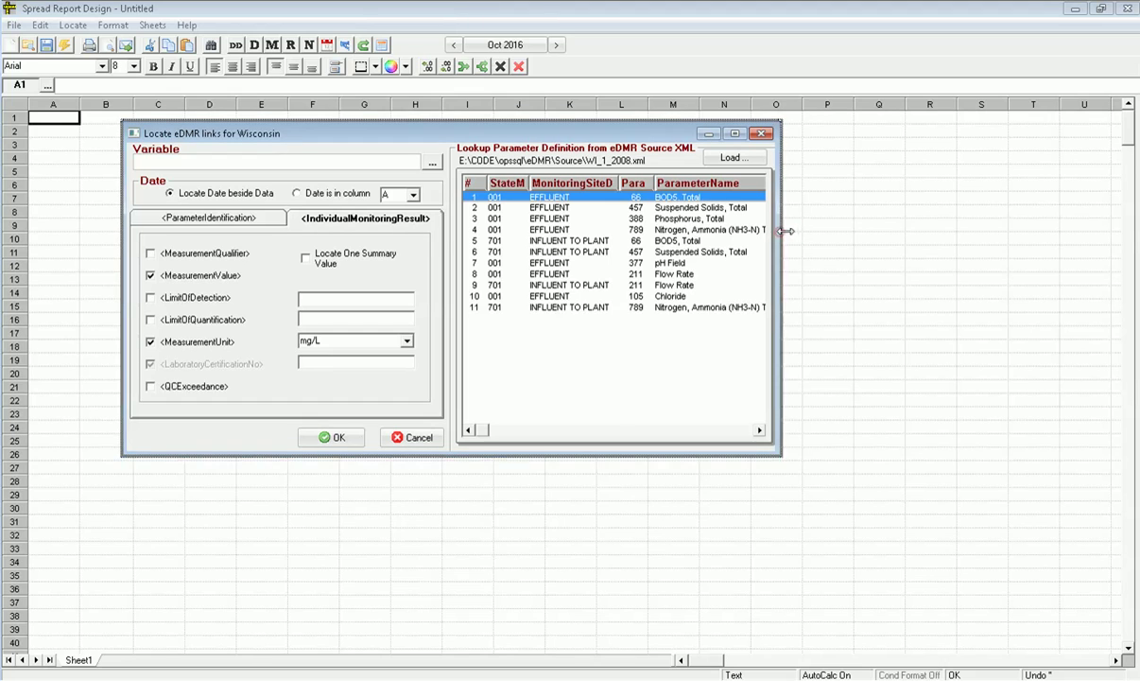
Step: Widen the links dialog, review Flow Rate and Chloride, and pick BOD5, Total for variable mapping
drag(785, 231, 1119, 287)
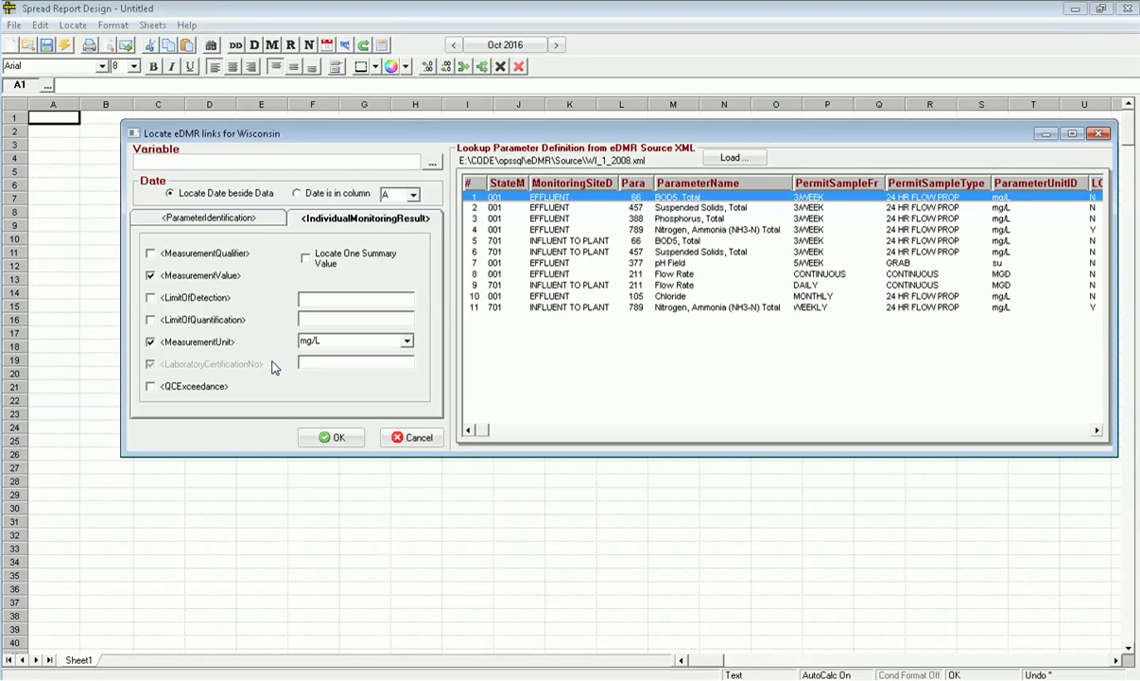
click(1019, 430)
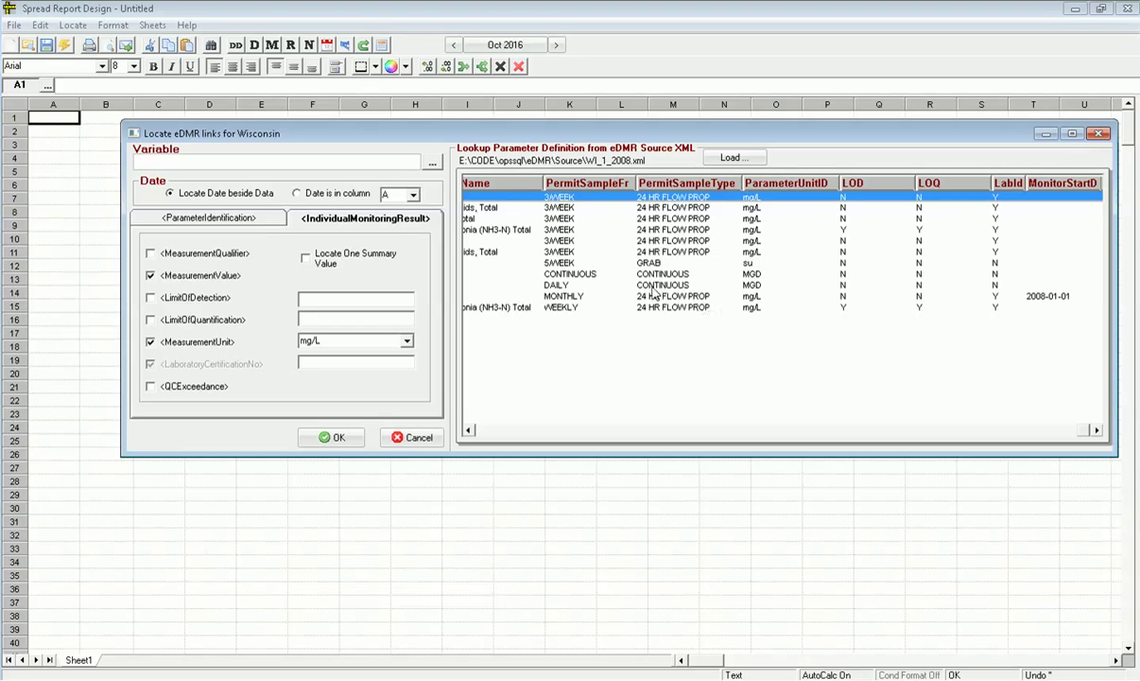
click(567, 285)
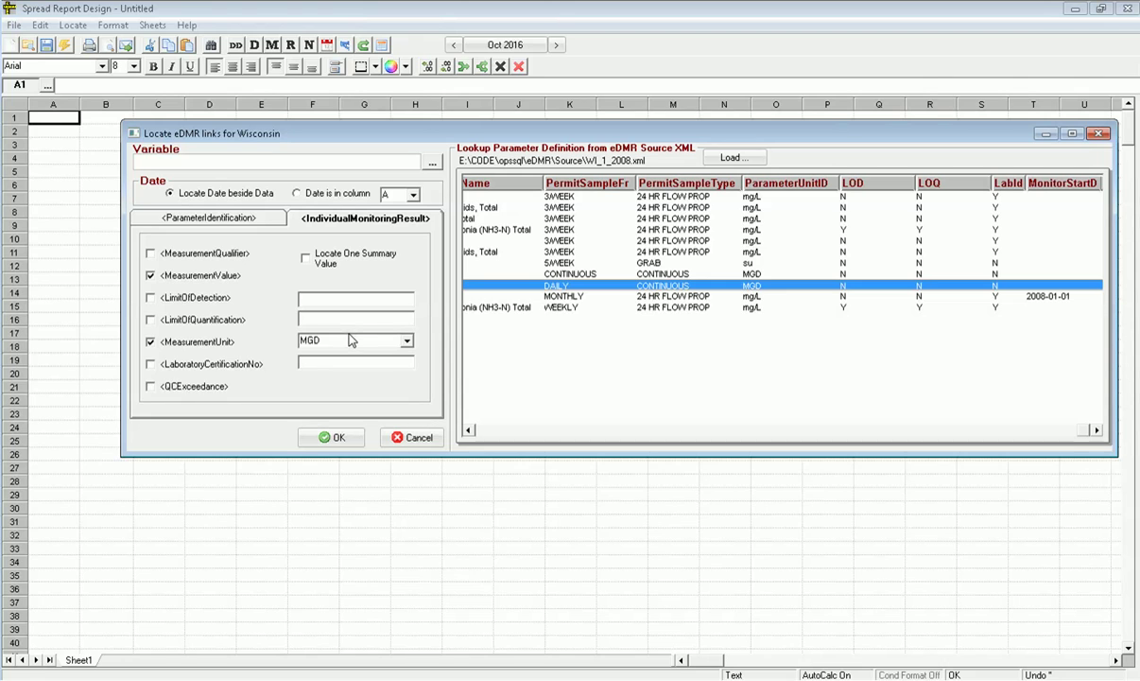
click(489, 429)
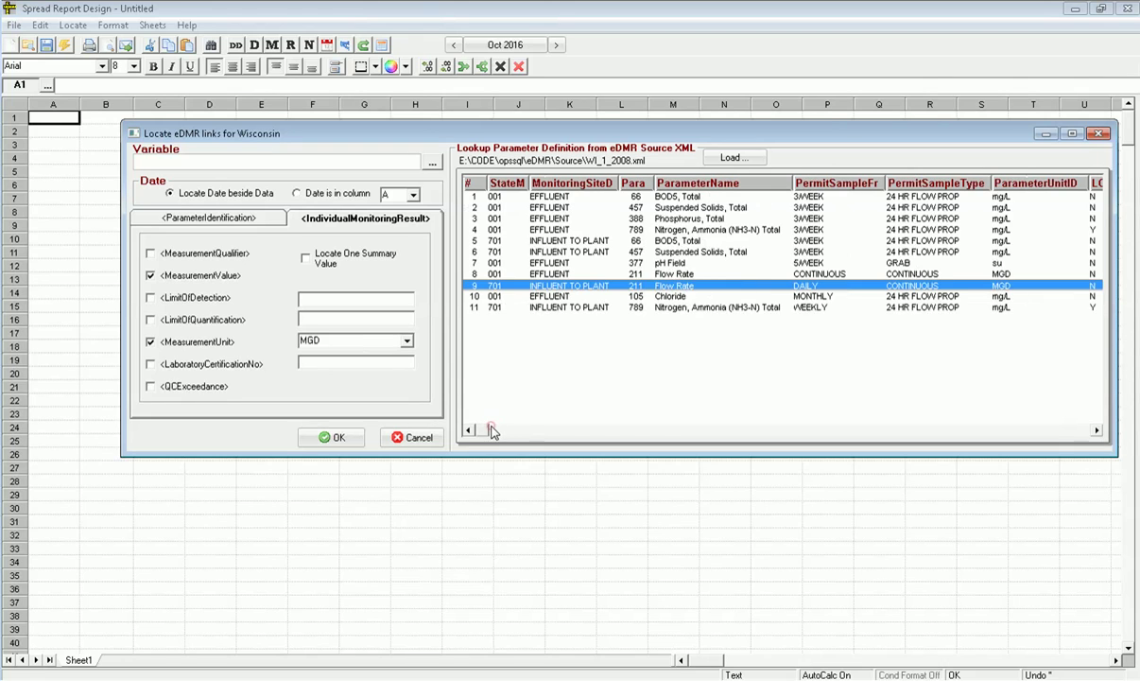
click(653, 297)
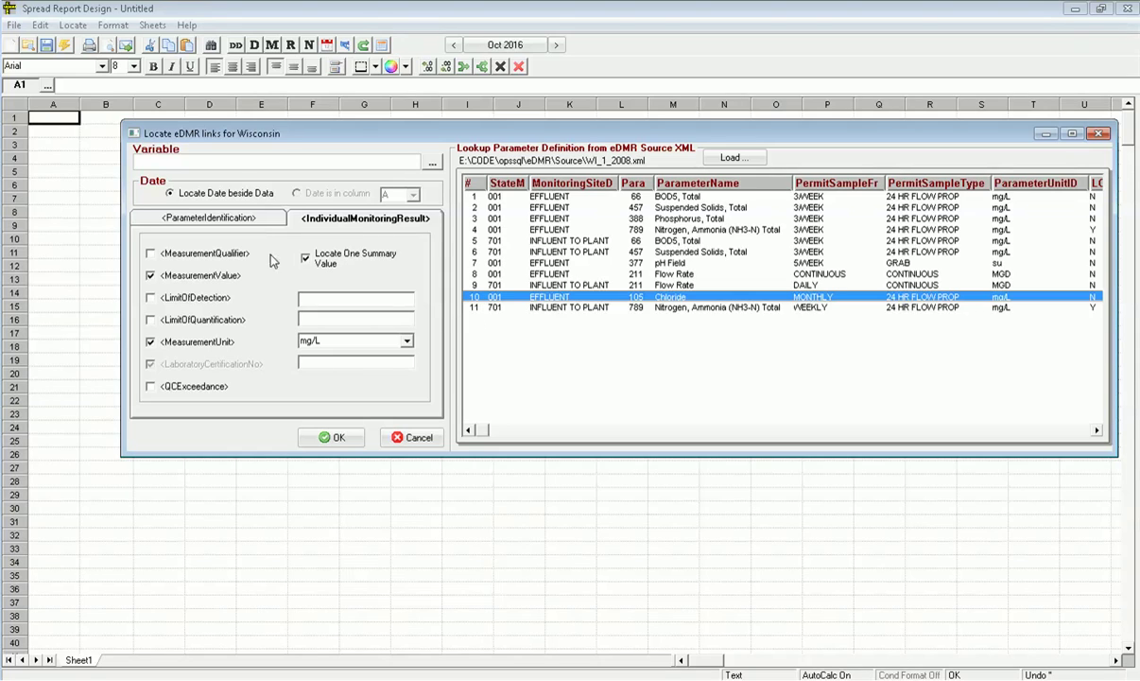
click(501, 197)
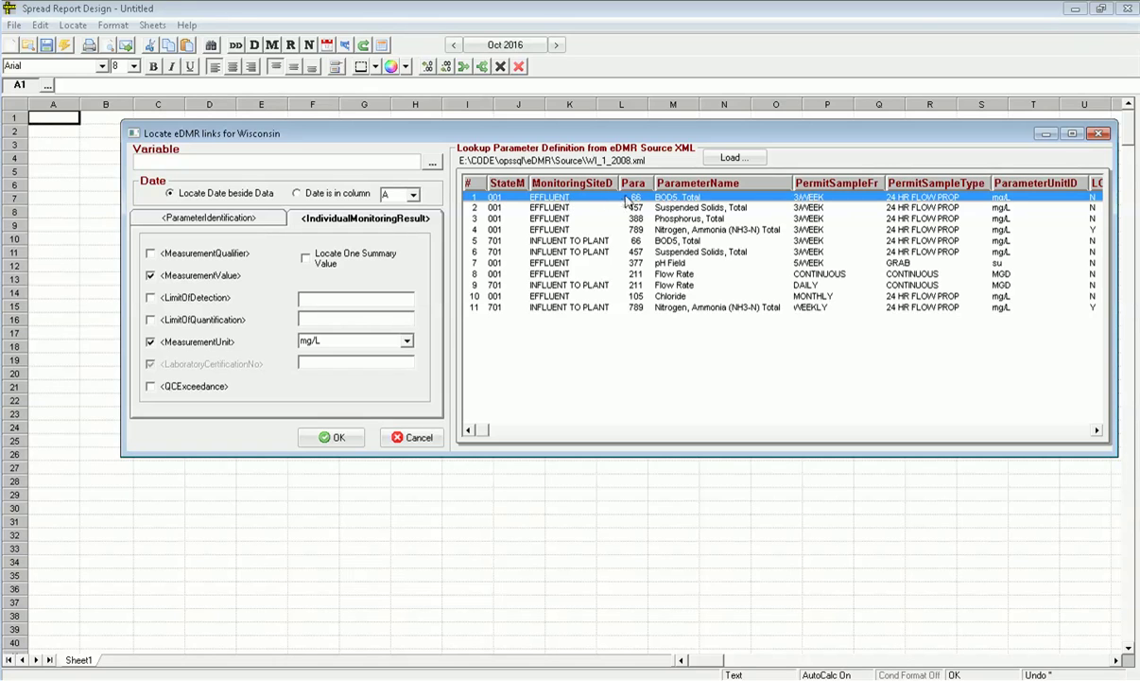
click(431, 163)
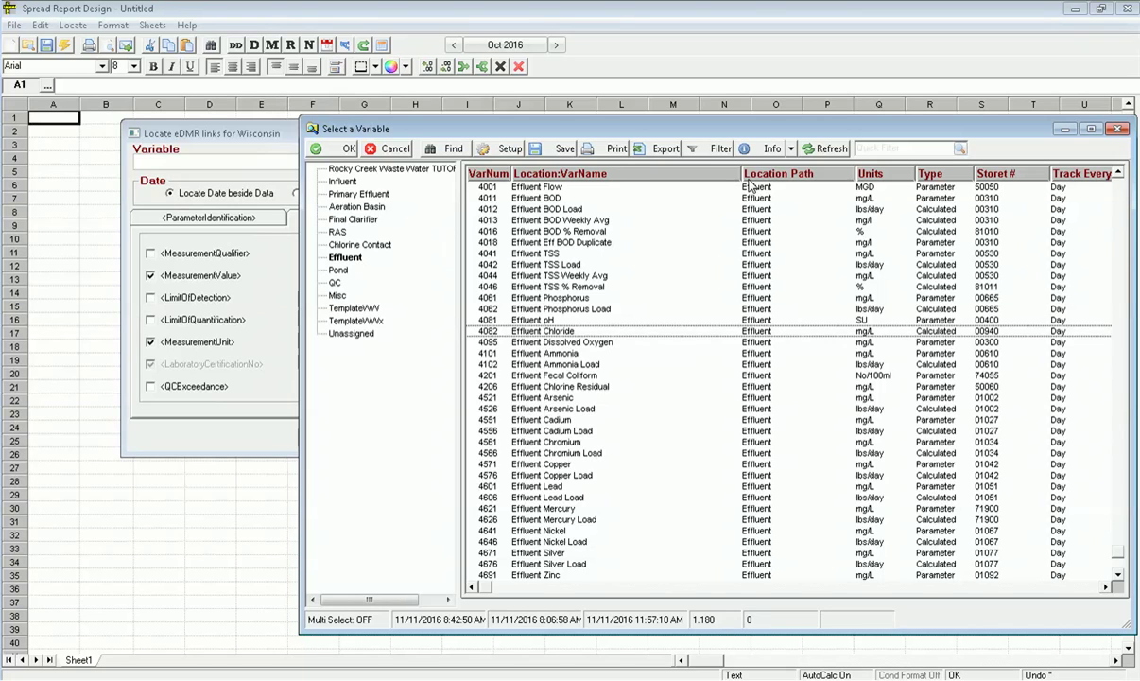
Step: Choose 4011 Effluent BOD as the linked variable with the measurement qualifier included
click(560, 200)
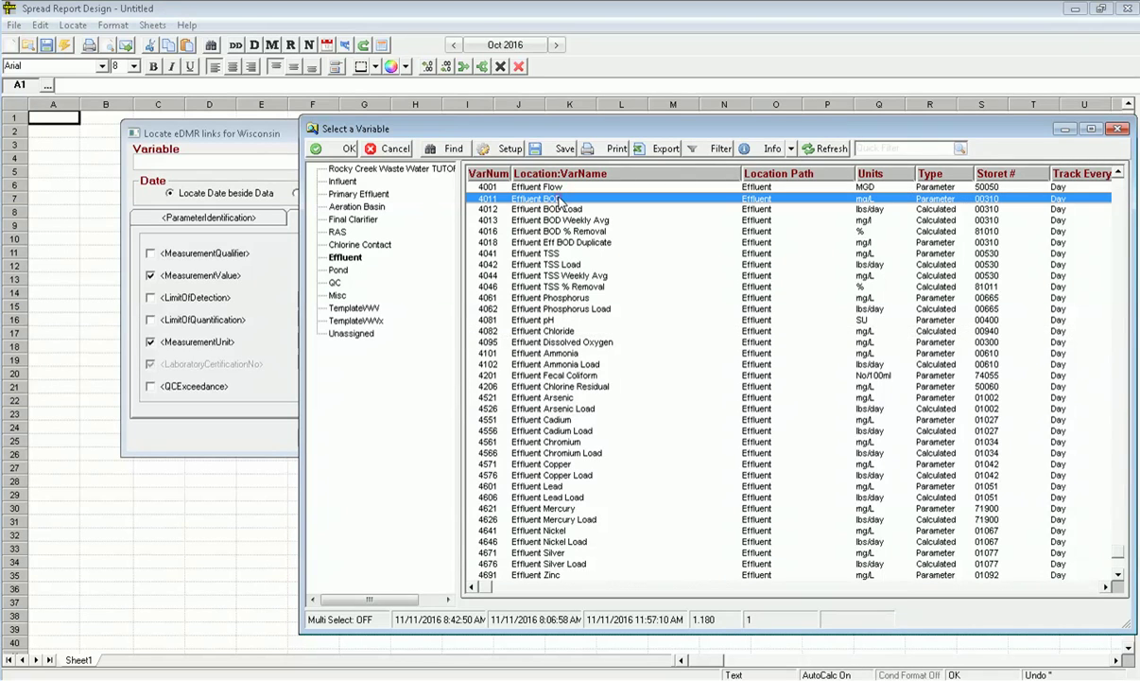
double_click(560, 200)
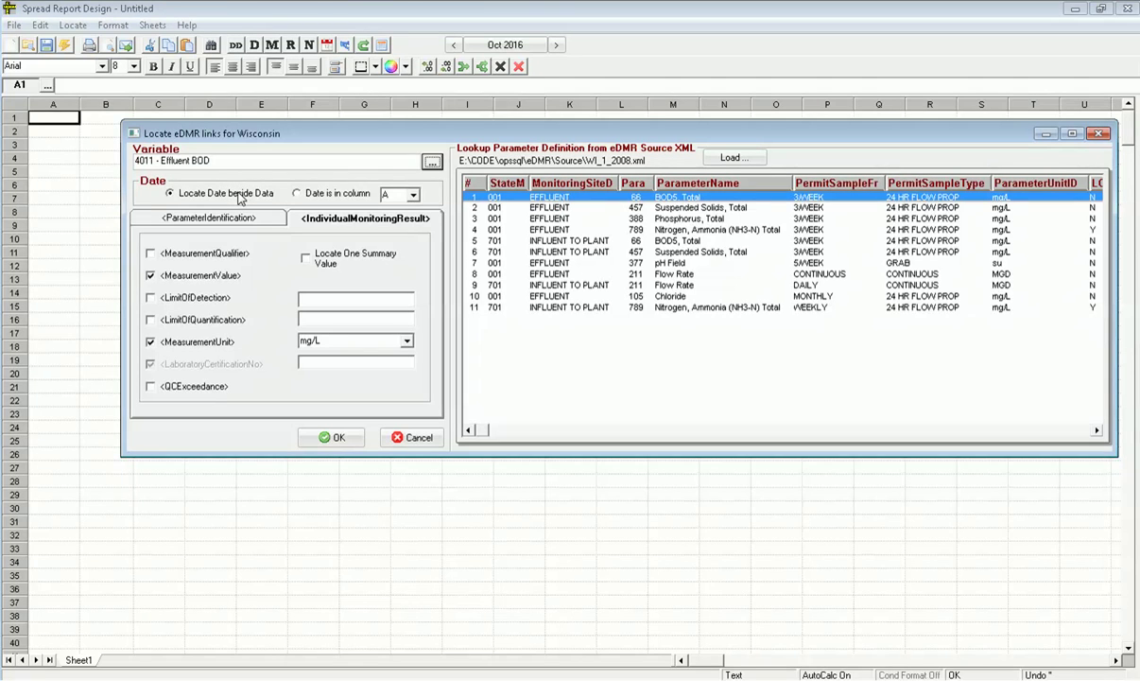
click(209, 257)
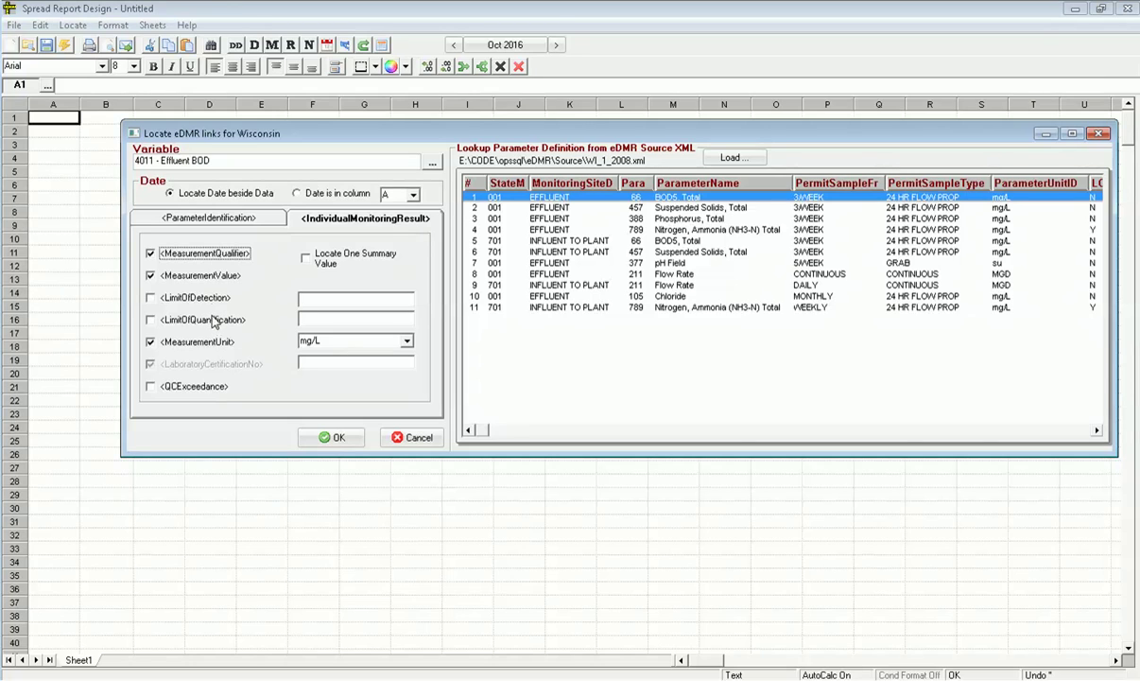
click(985, 433)
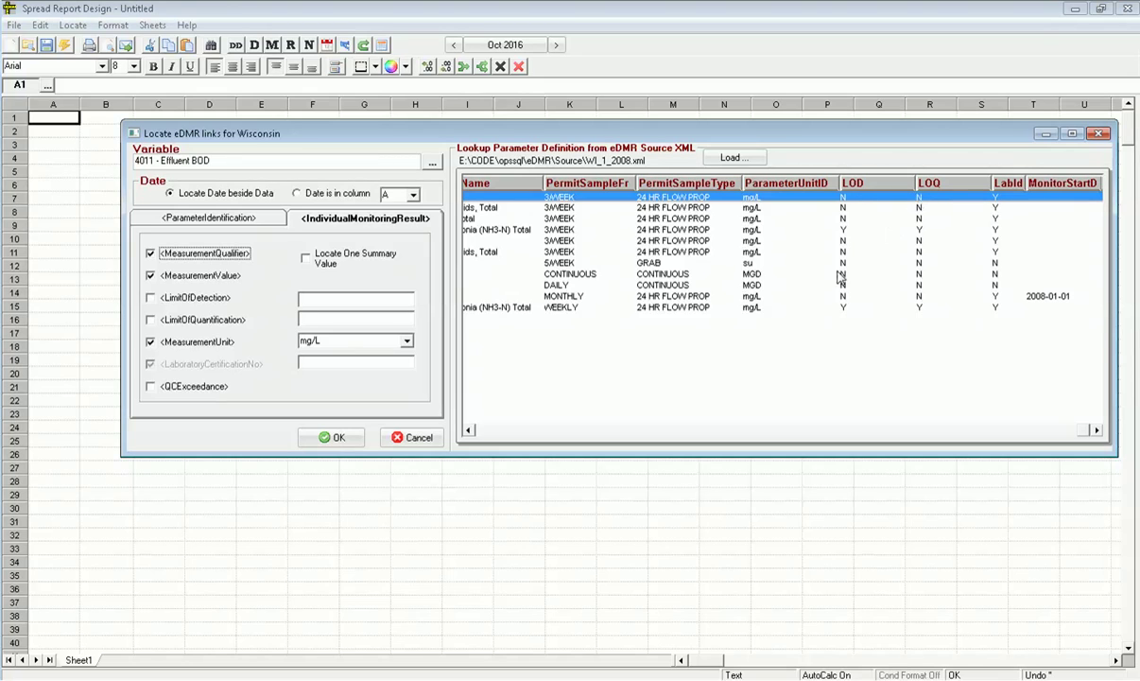
Step: Fill in the laboratory certification number and place the daily BOD5 data on the sheet
click(332, 437)
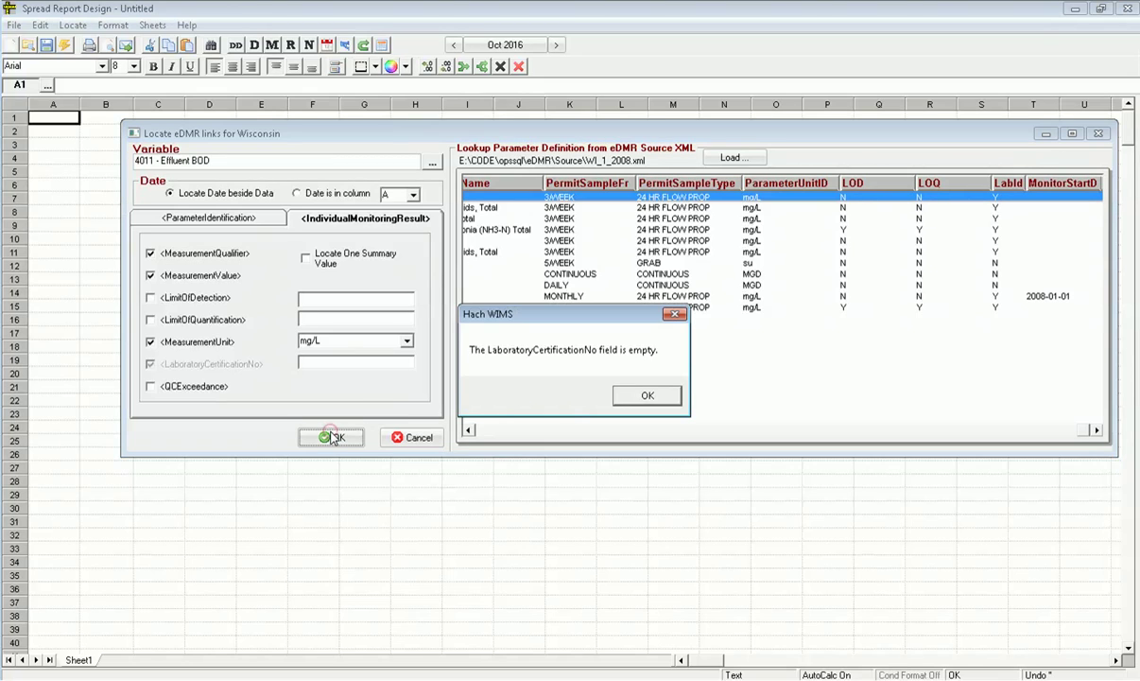
click(646, 396)
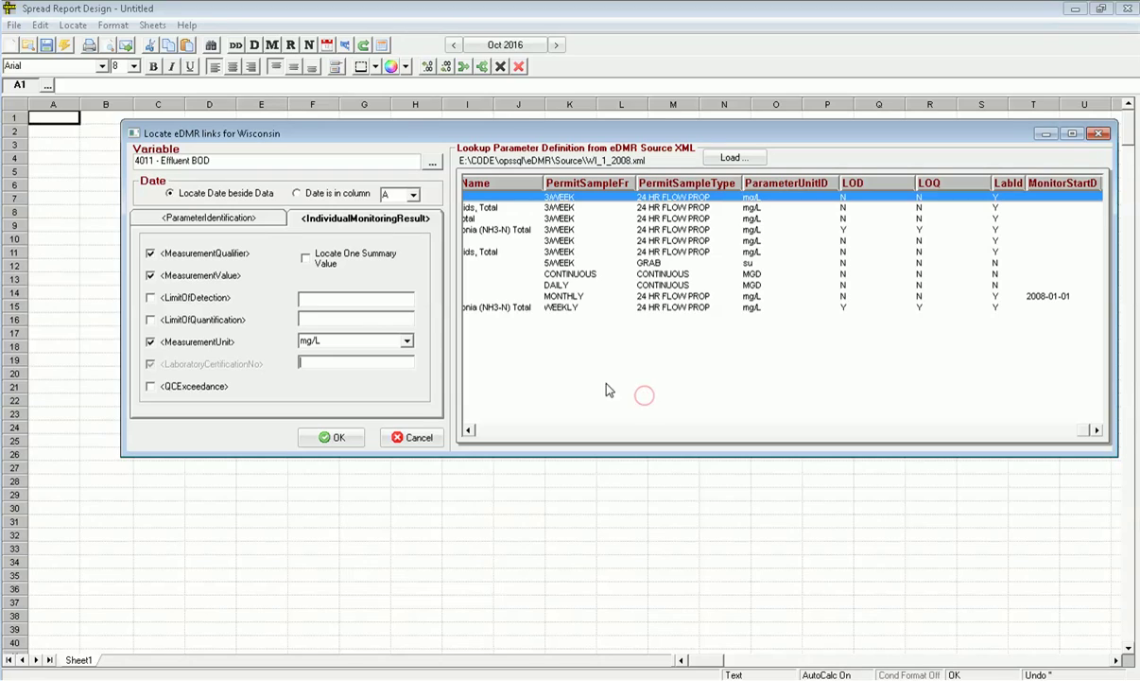
click(331, 366)
click(331, 438)
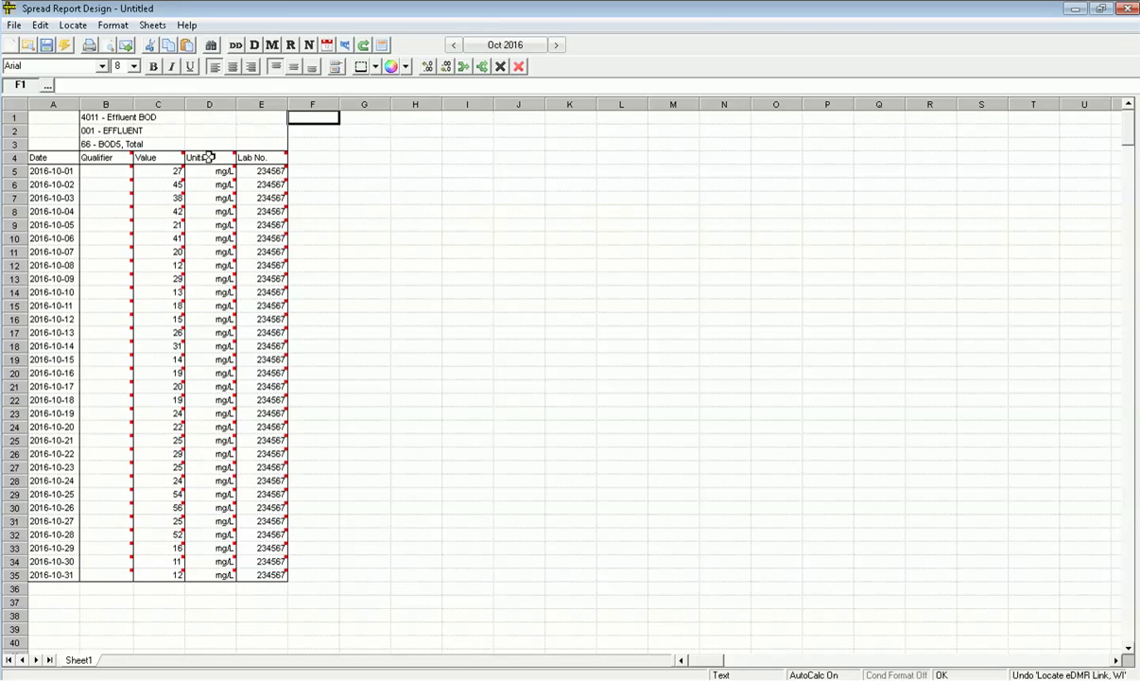
click(153, 170)
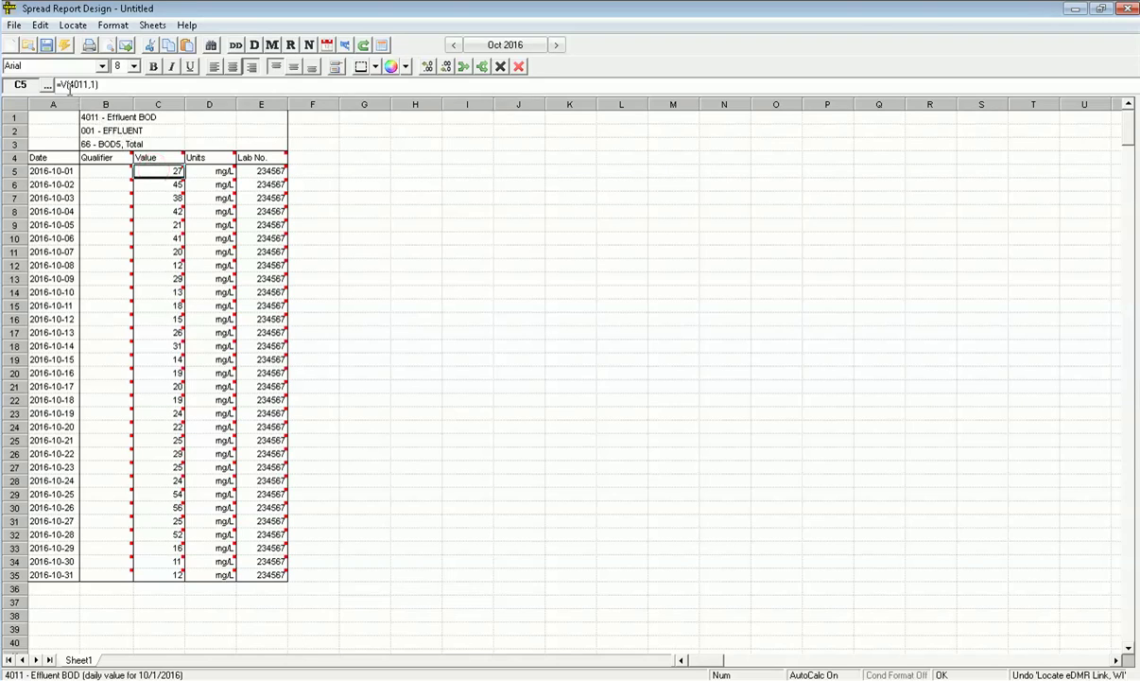
click(112, 158)
click(111, 172)
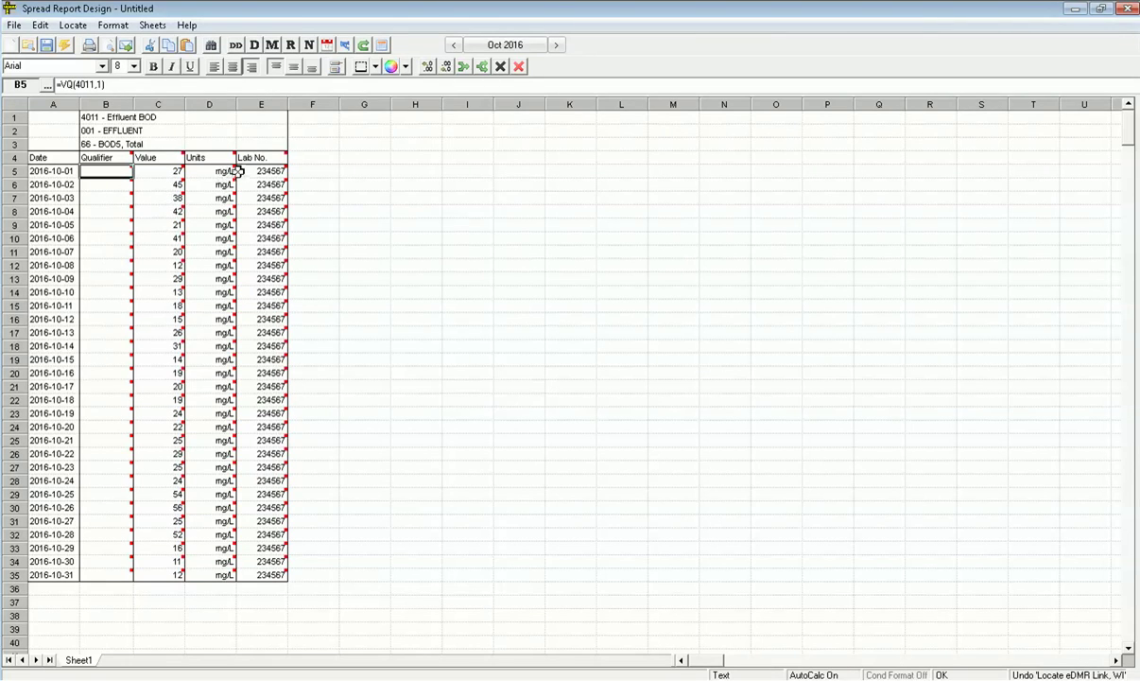
click(273, 171)
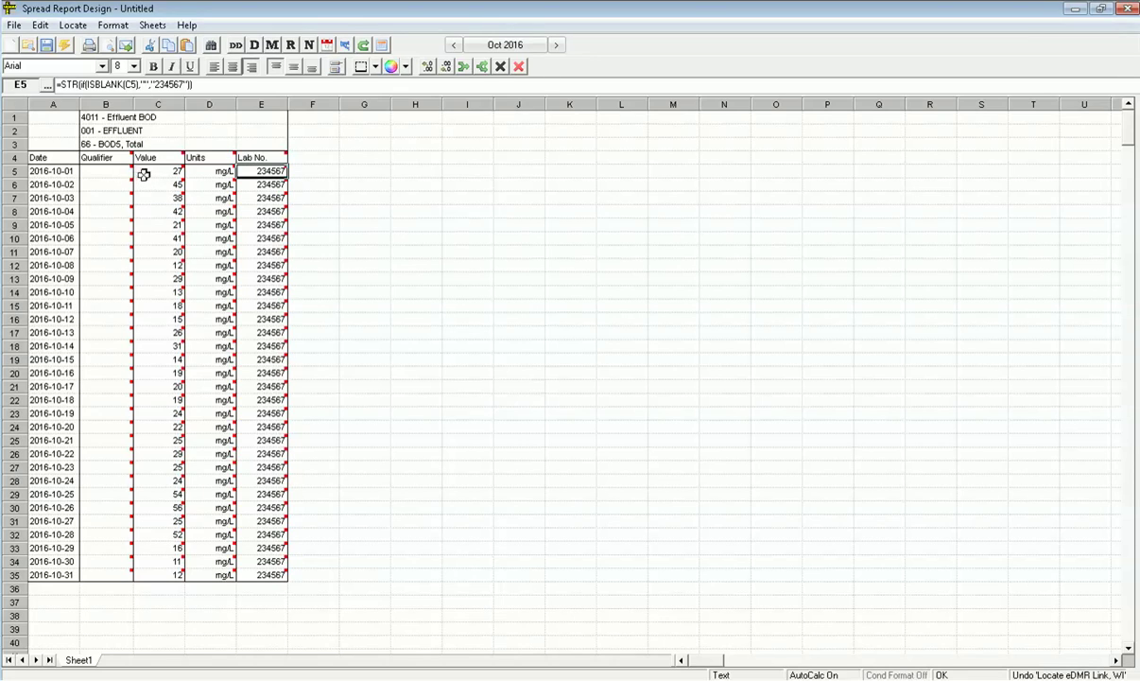
click(163, 174)
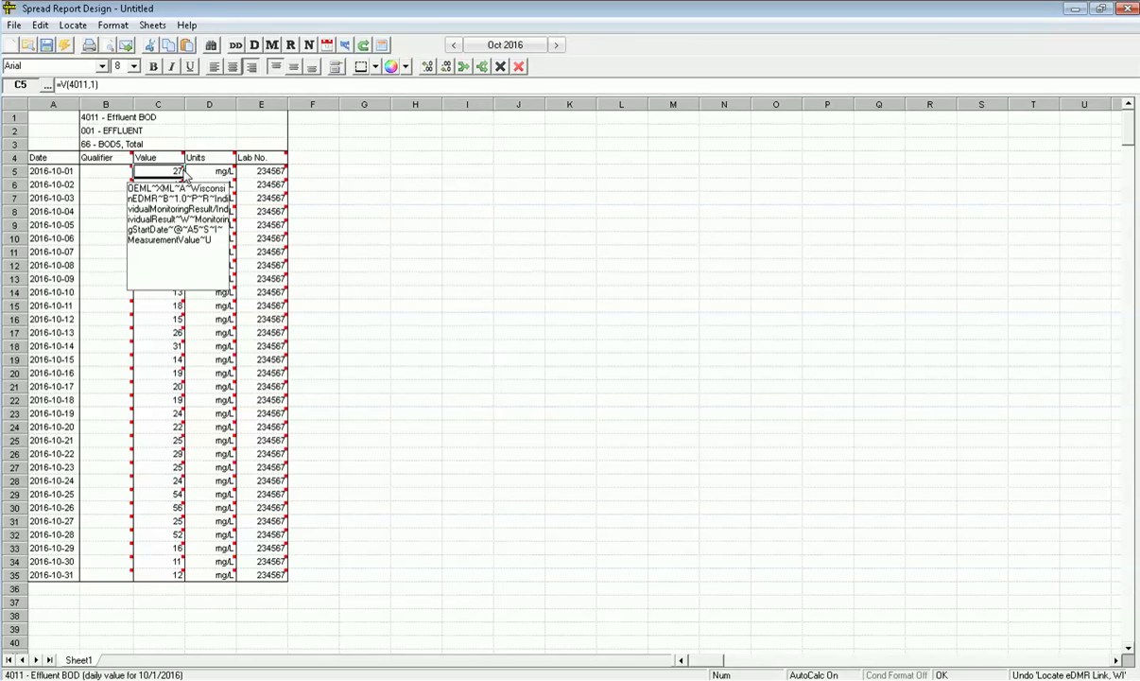
click(312, 123)
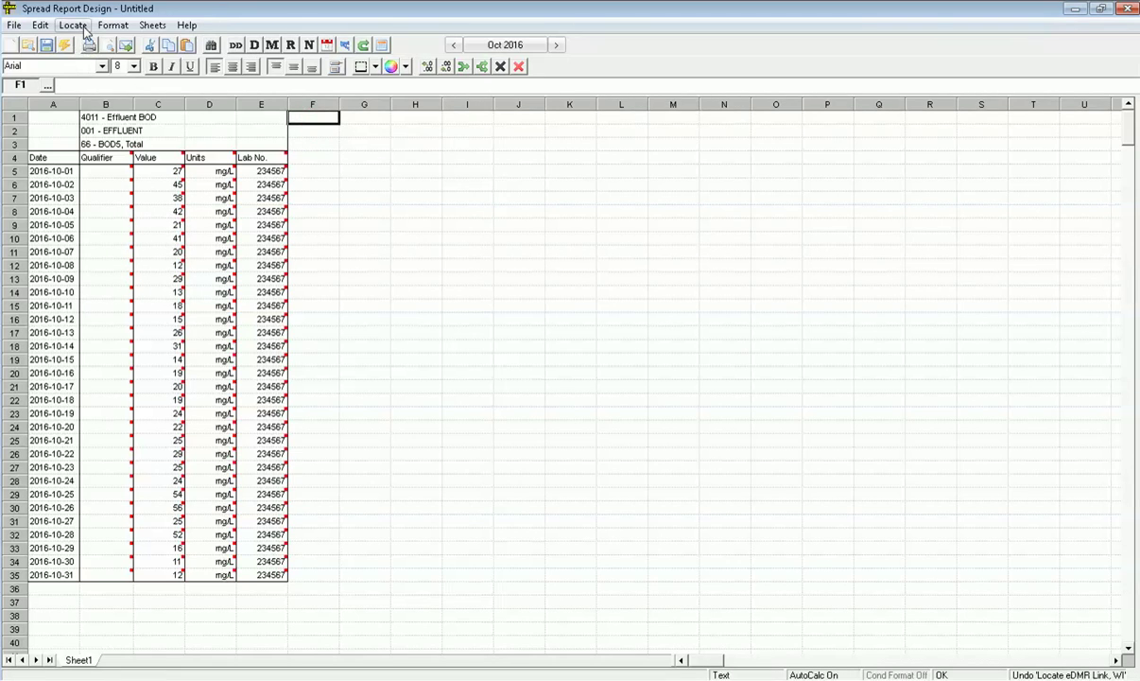
click(362, 45)
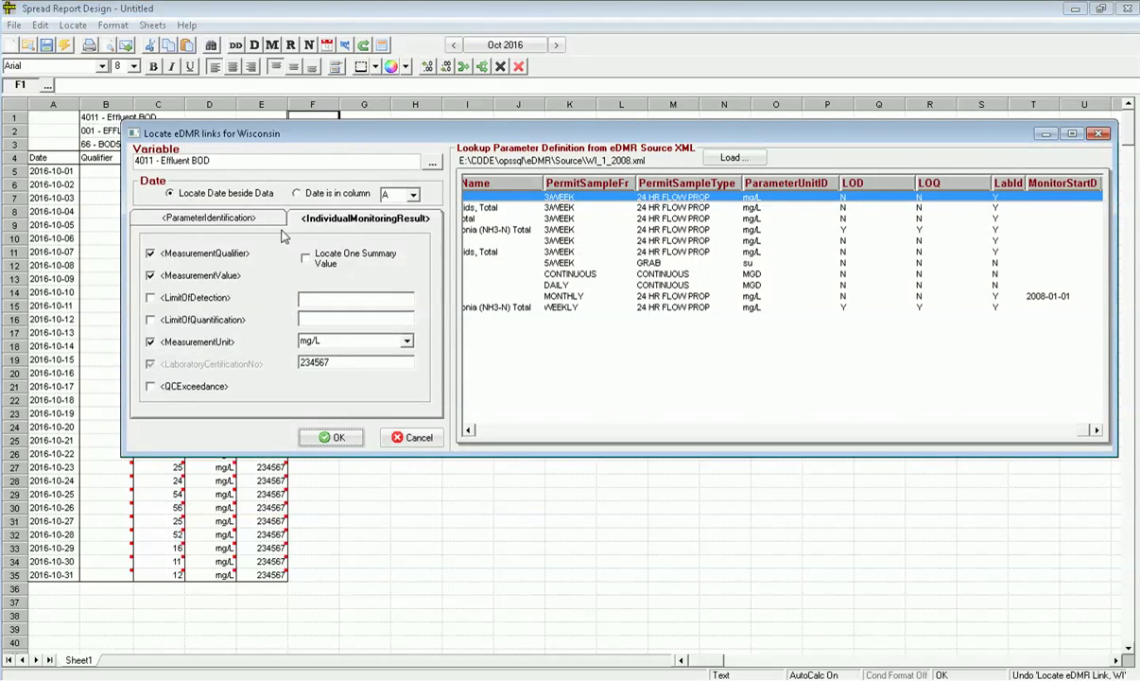
Step: Link 4041 Effluent TSS to Suspended Solids, Total without qualifier, dates in a column
click(491, 432)
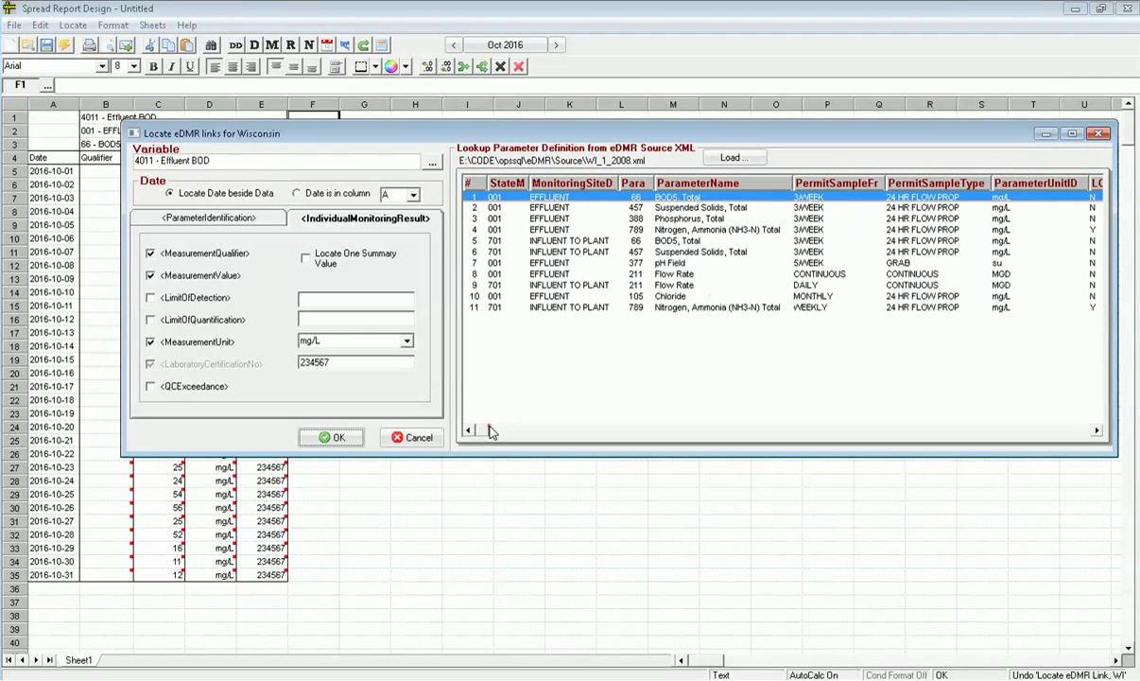
click(544, 209)
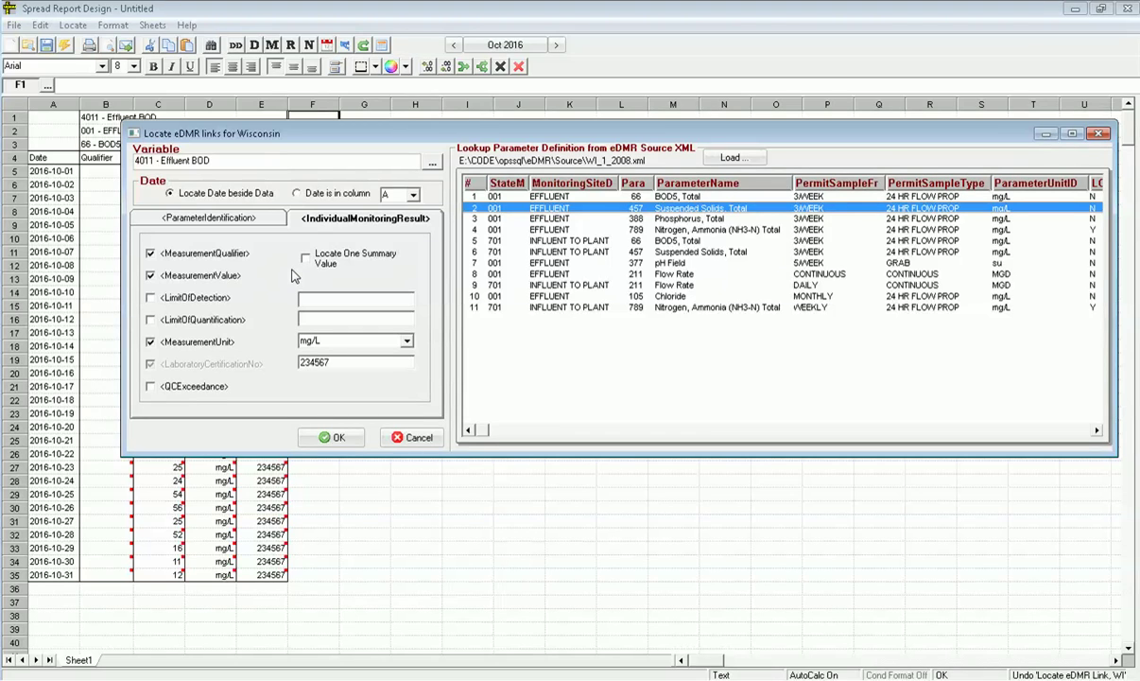
click(218, 253)
click(432, 166)
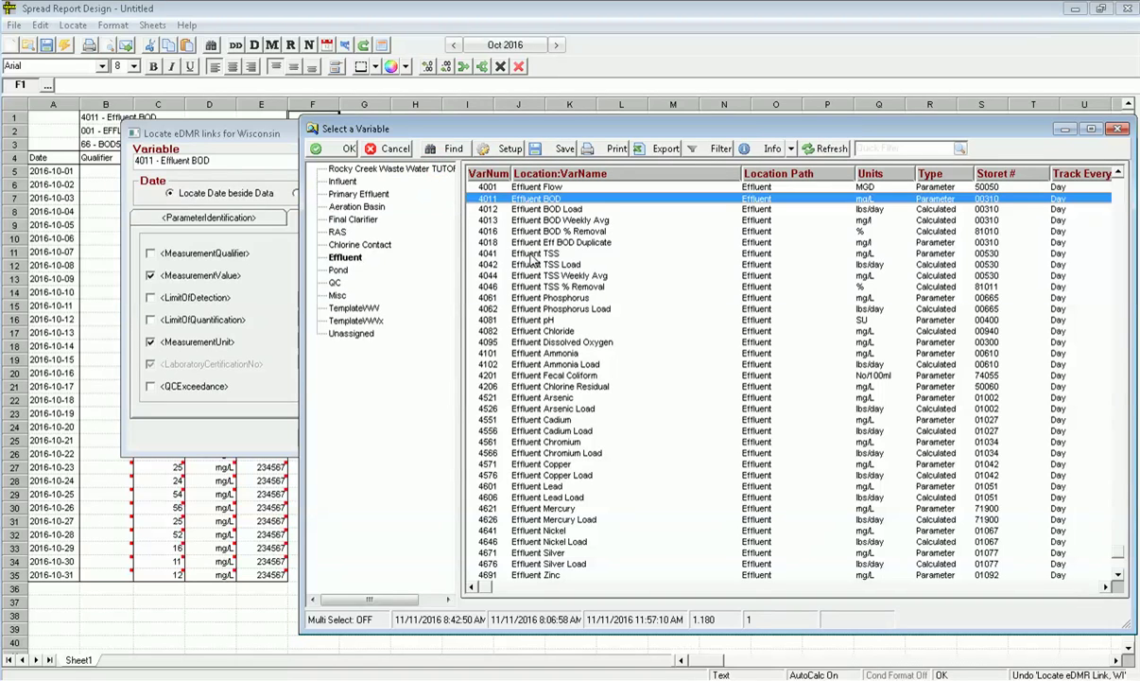
click(530, 255)
double_click(530, 254)
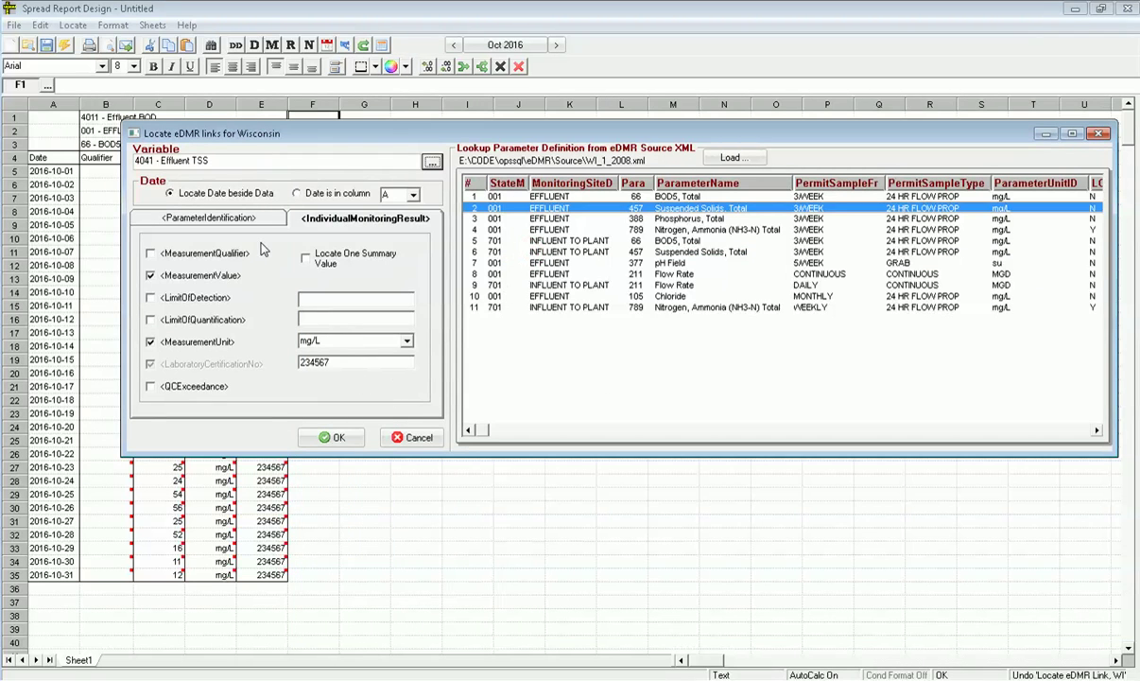
click(296, 194)
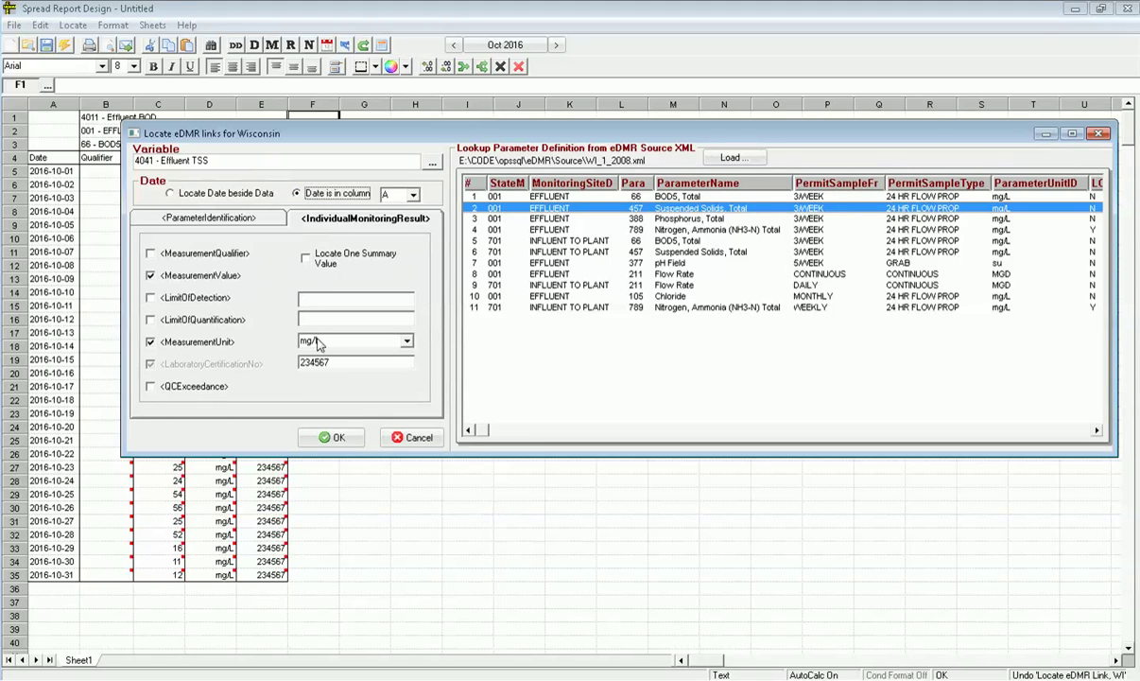
click(337, 438)
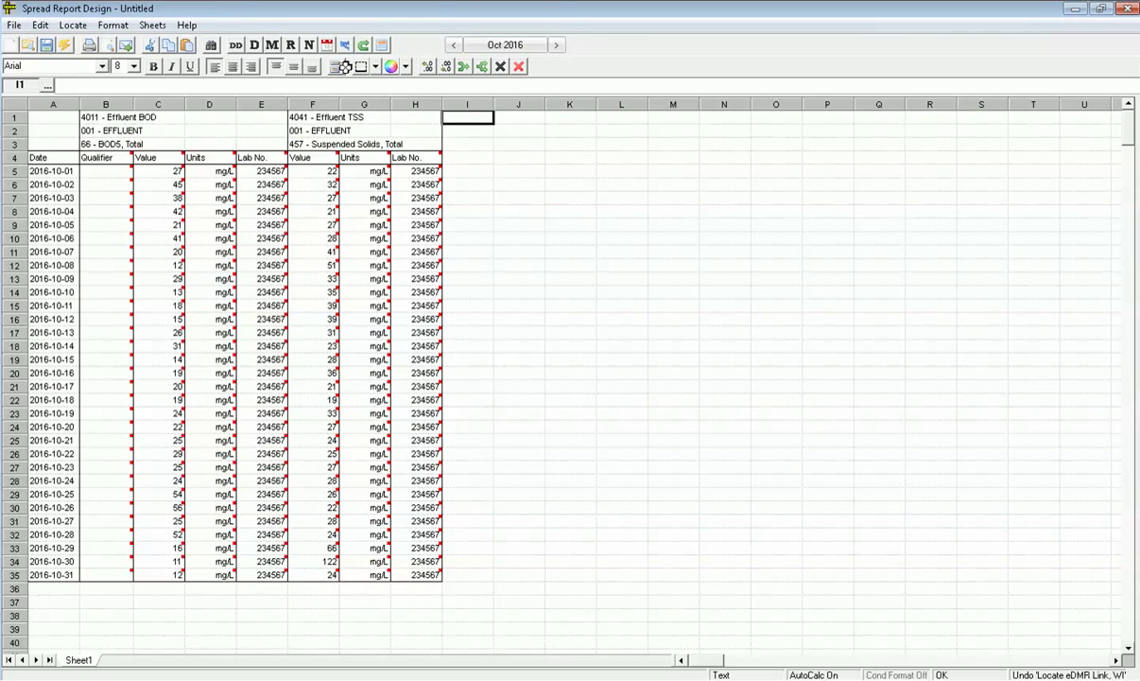
Step: Link 4061 Effluent Phosphorus to the Phosphorus, Total eDMR parameter
click(344, 47)
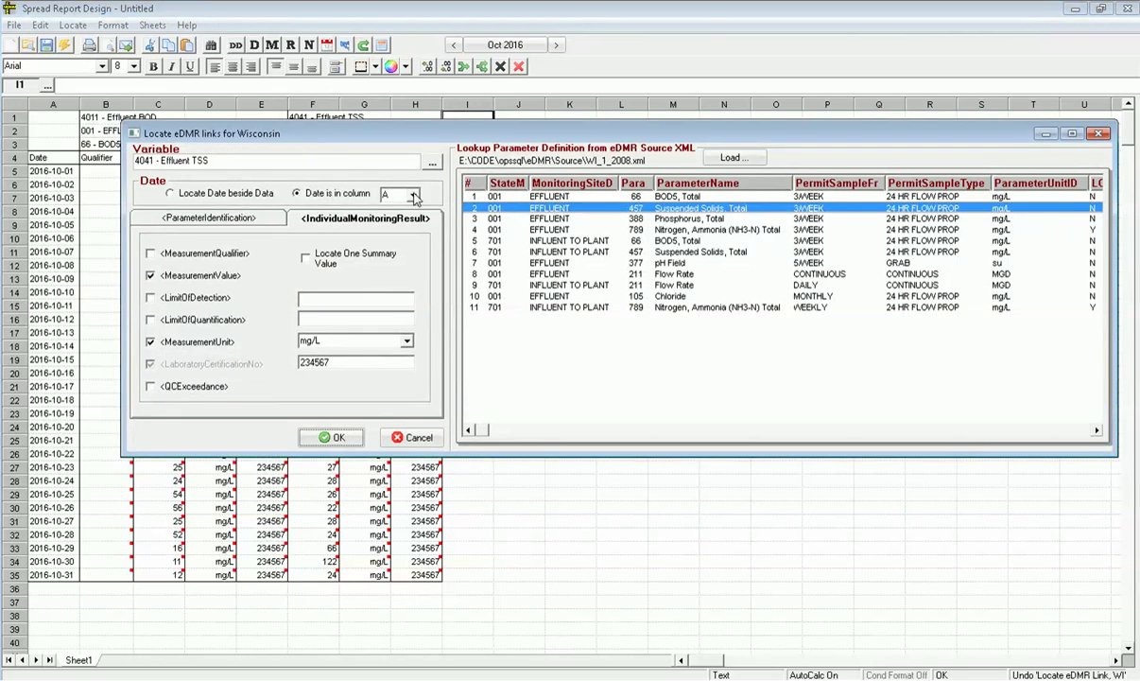
click(579, 223)
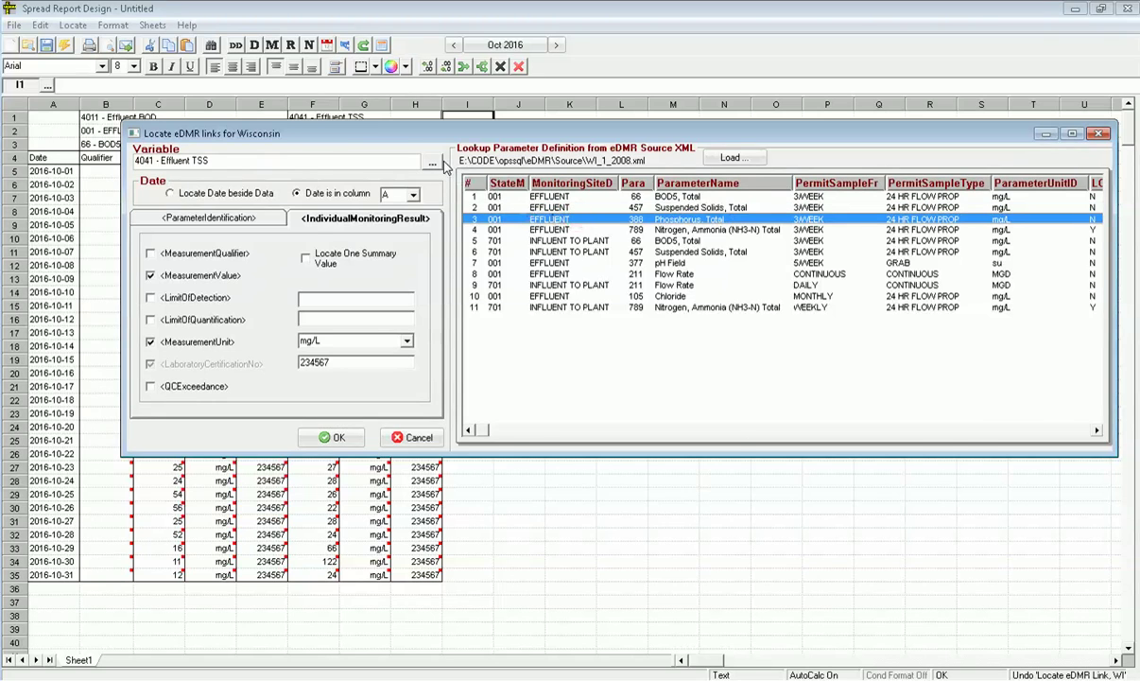
click(431, 163)
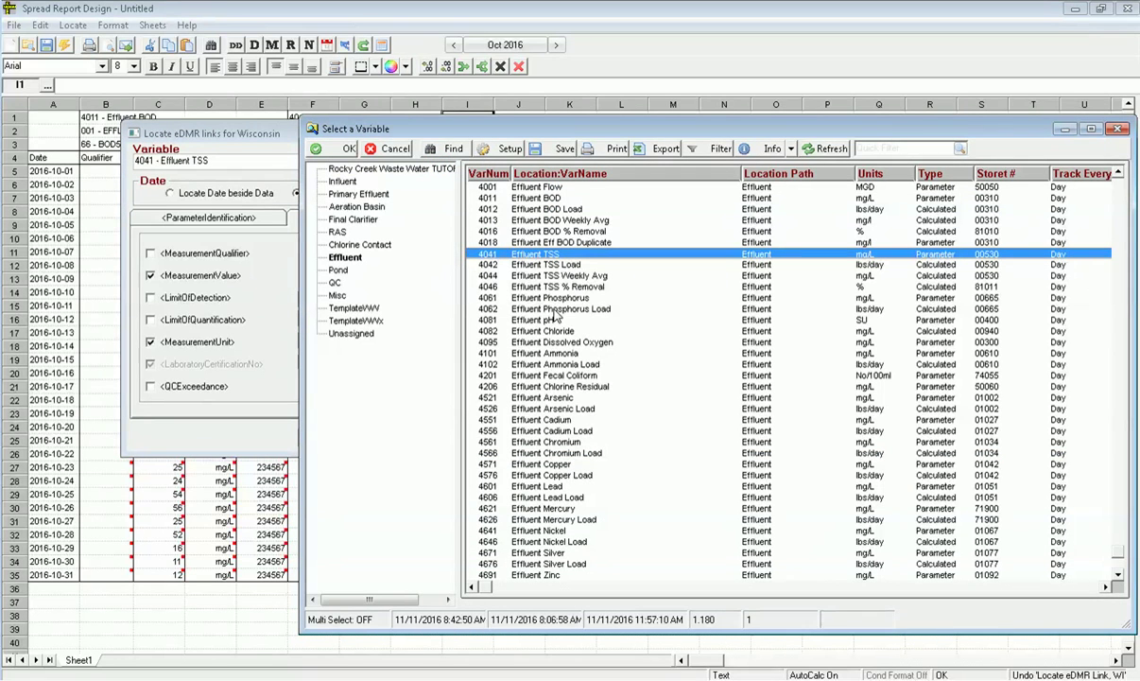
double_click(519, 297)
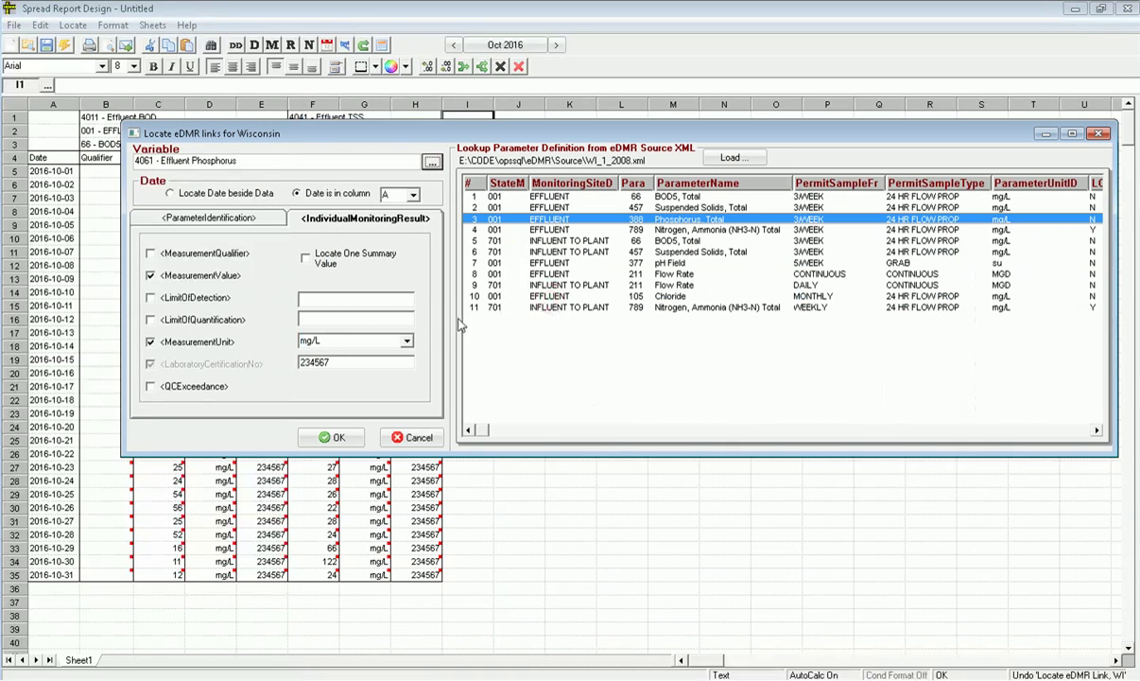
click(333, 439)
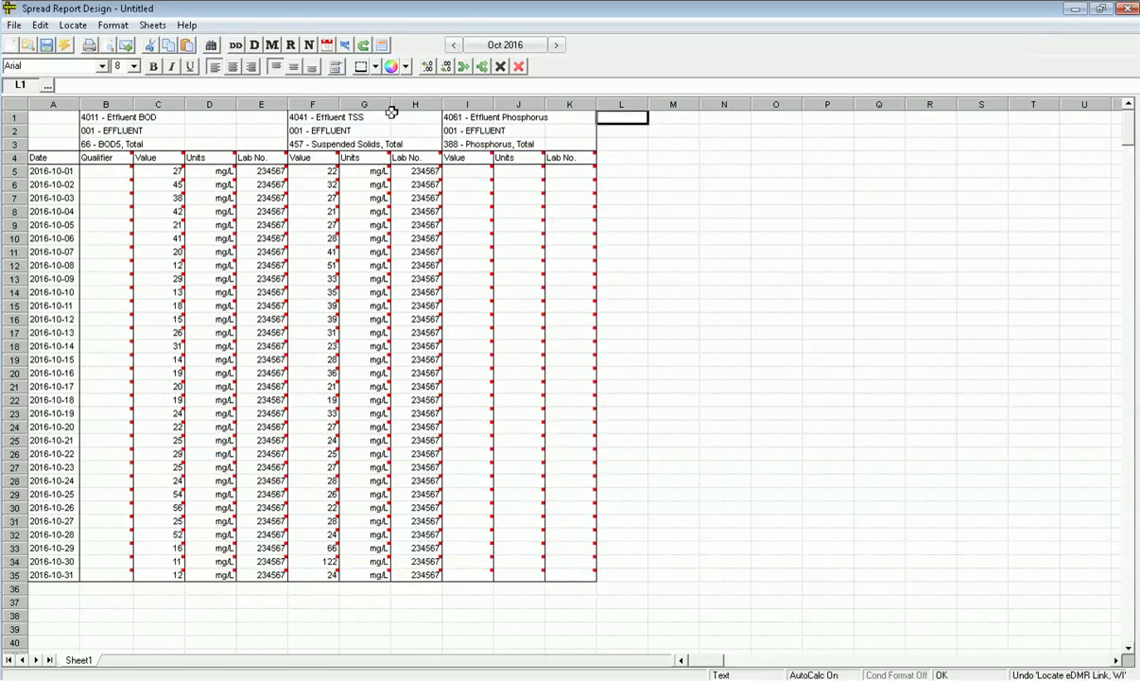
Step: Place a Nitrogen, Ammonia (NH3-N) Total block with qualifier, LOD .5 and LOQ 1.65
click(346, 45)
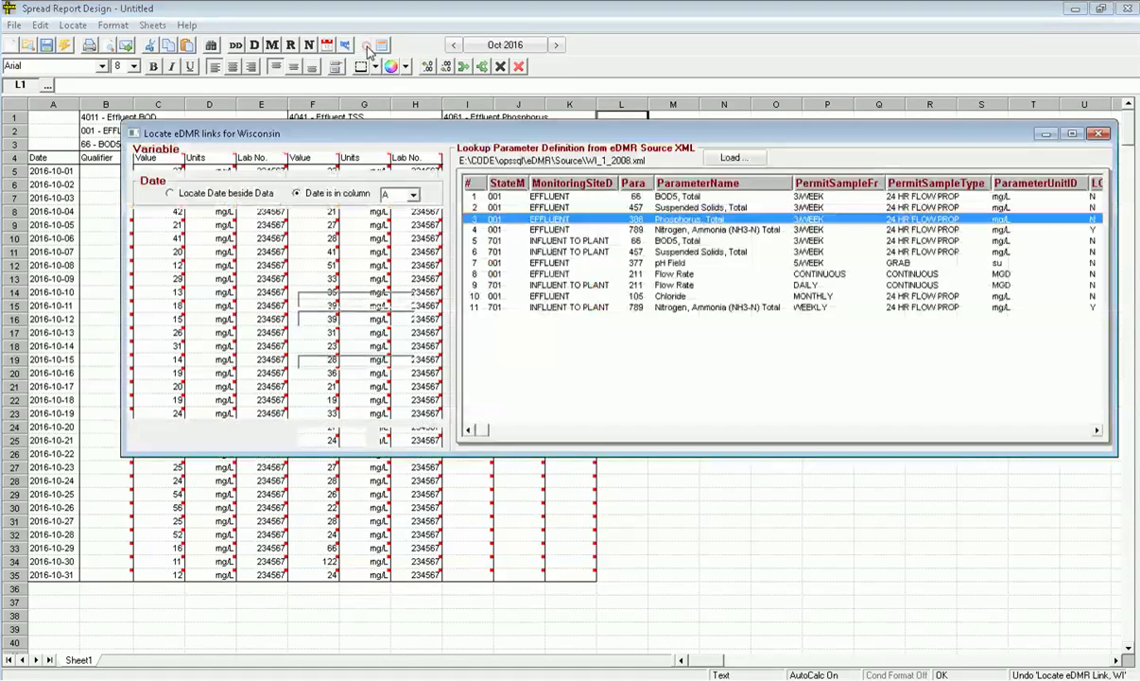
click(557, 232)
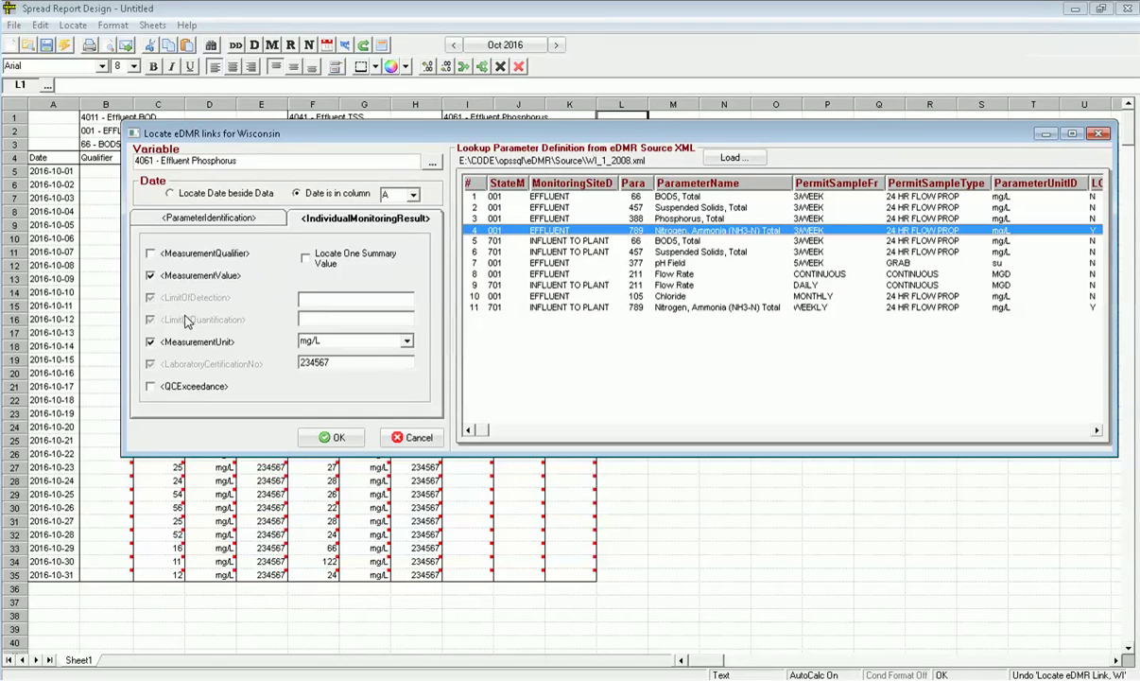
click(184, 257)
click(301, 297)
click(333, 437)
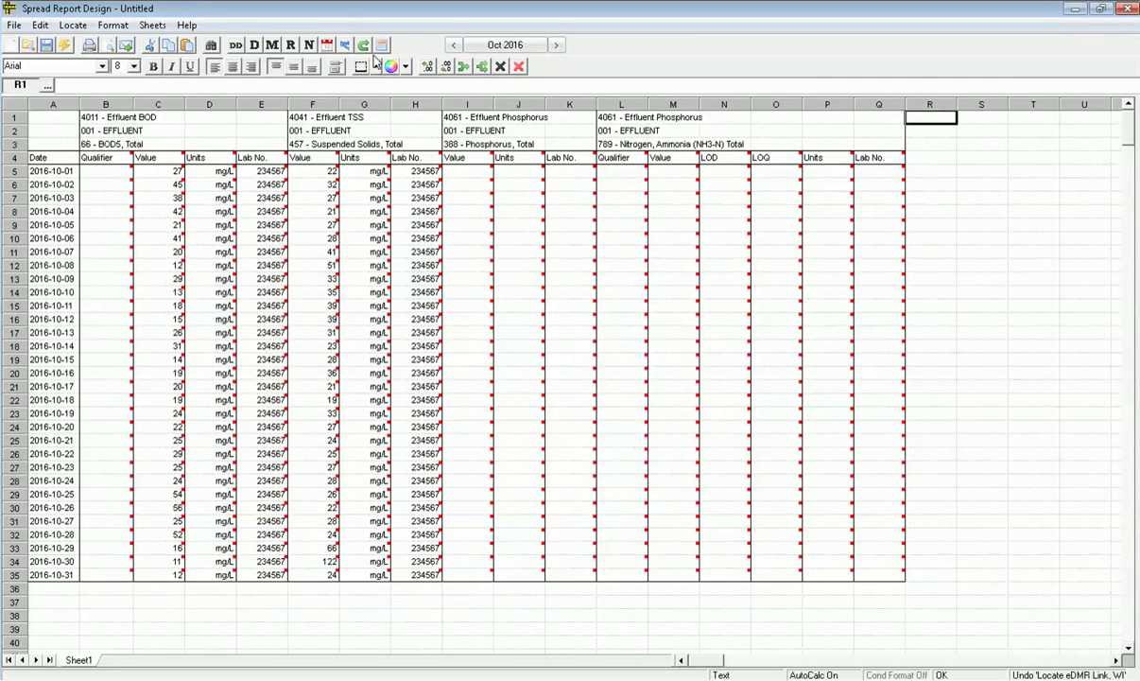
click(345, 45)
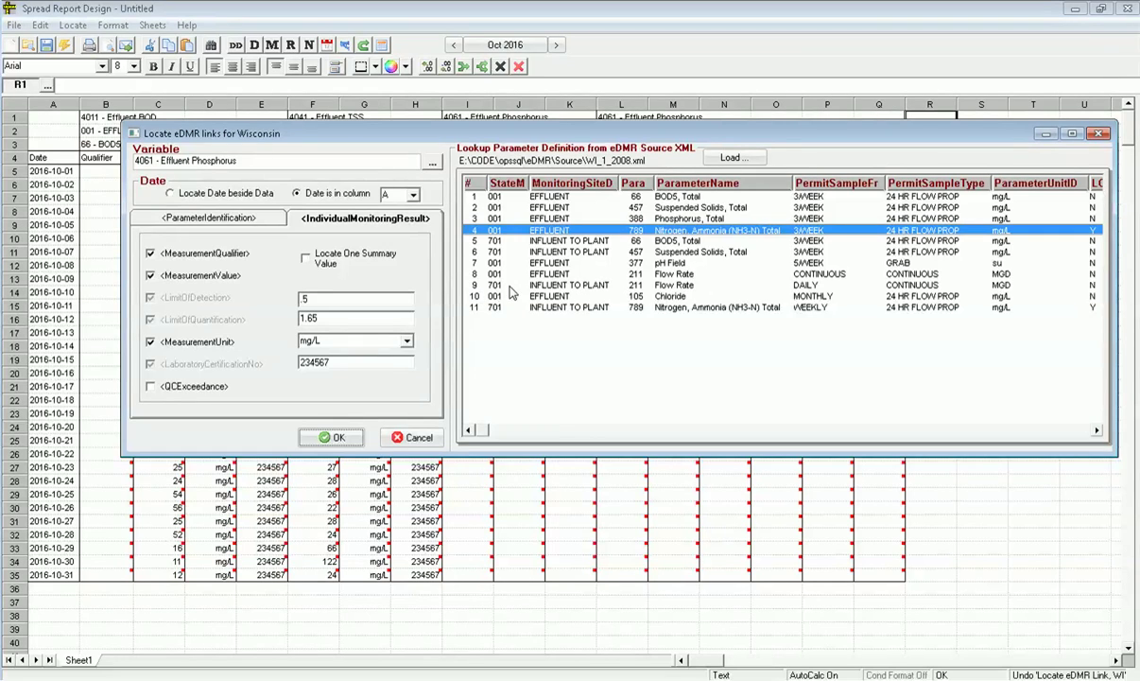
click(519, 296)
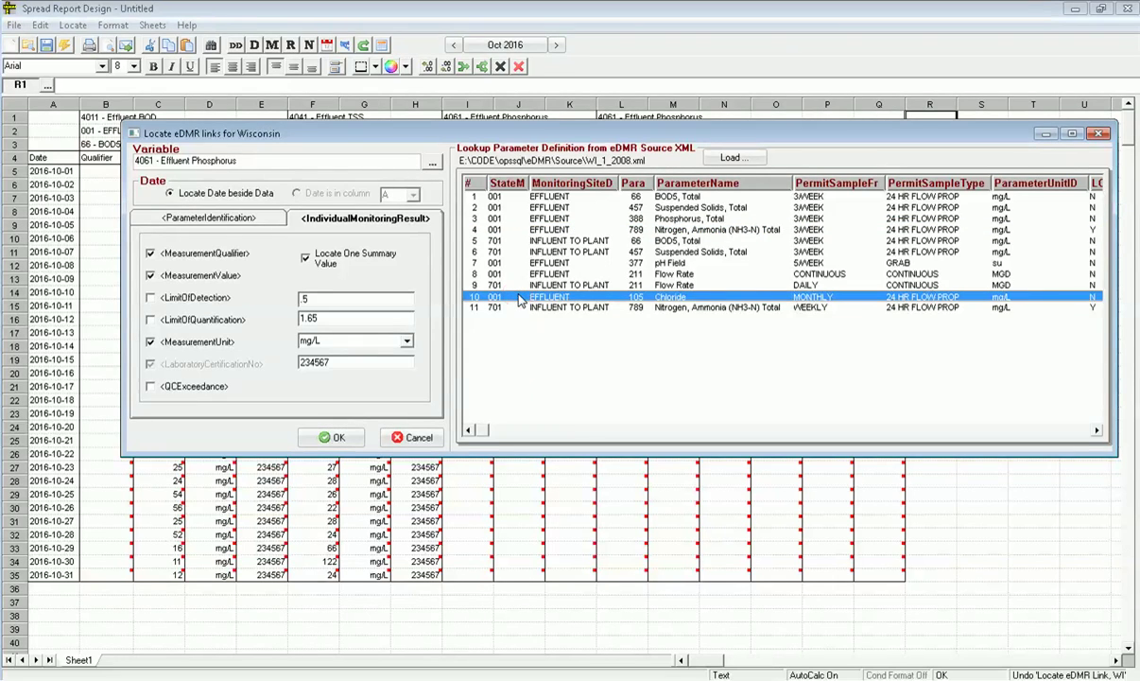
Step: Place the Chloride link as one summary value with its own date cell
click(305, 257)
click(330, 437)
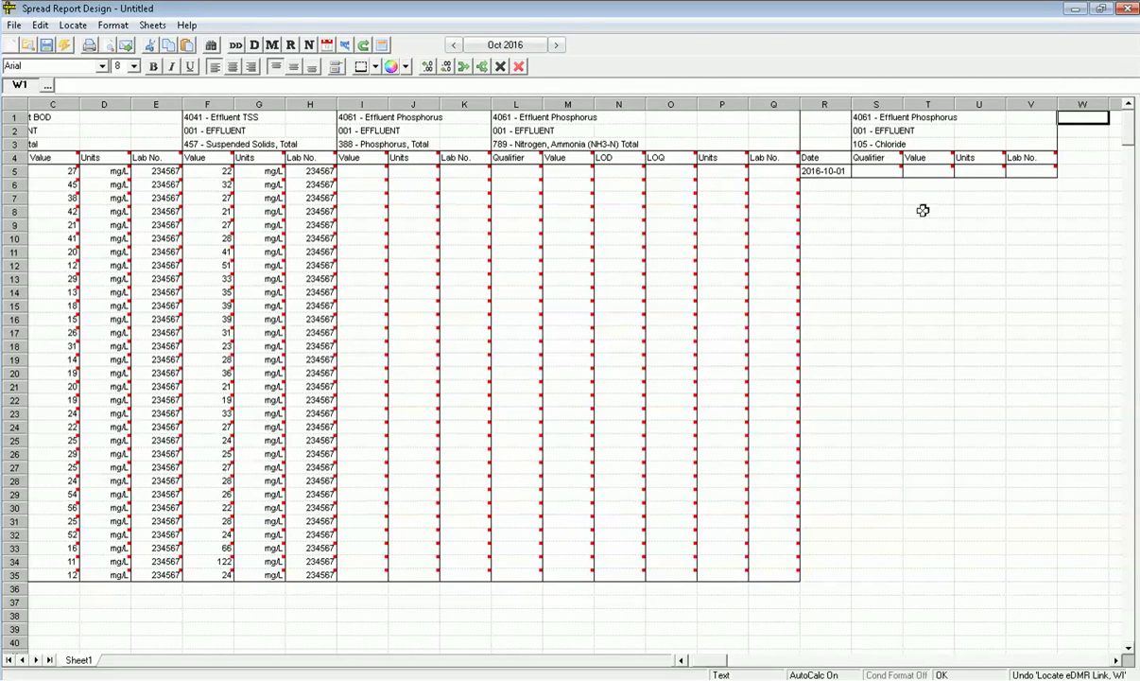
Step: Set the report period to January 2008 and begin saving the report
click(497, 46)
click(411, 76)
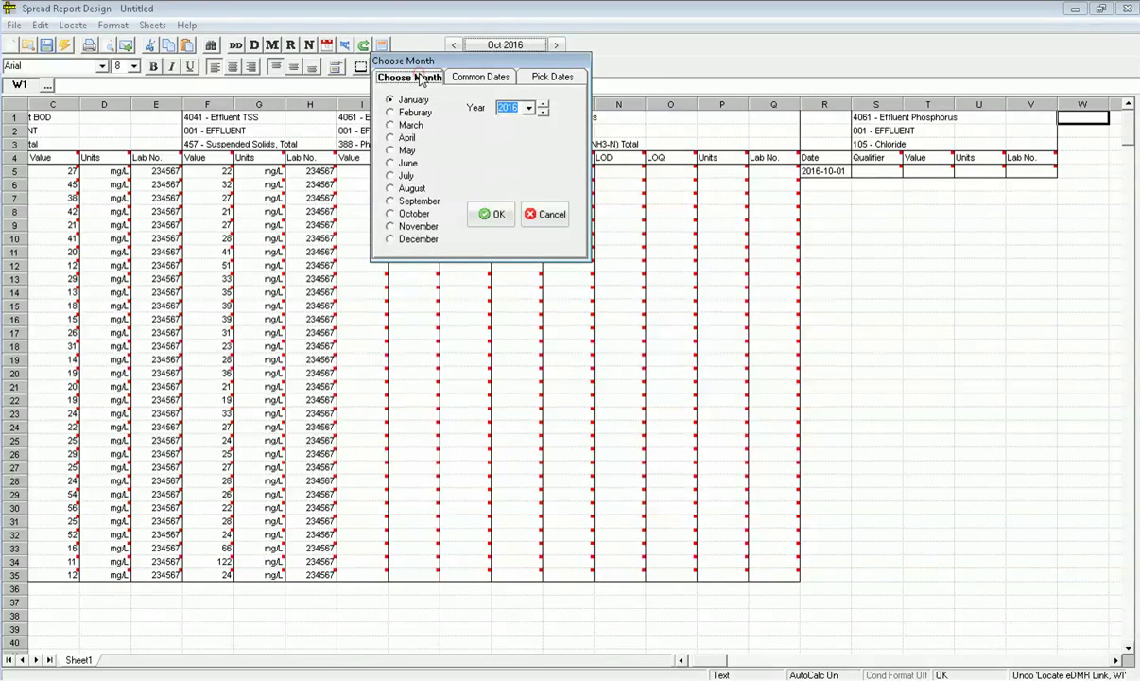
click(543, 112)
click(542, 112)
click(543, 112)
click(543, 112)
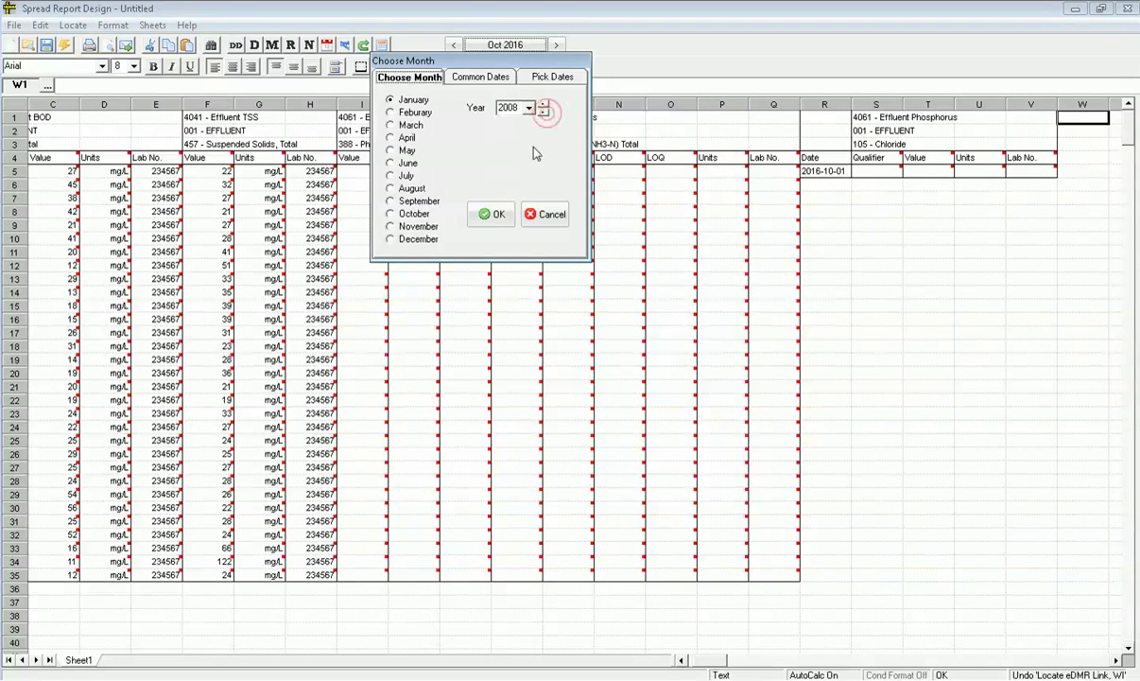
click(491, 214)
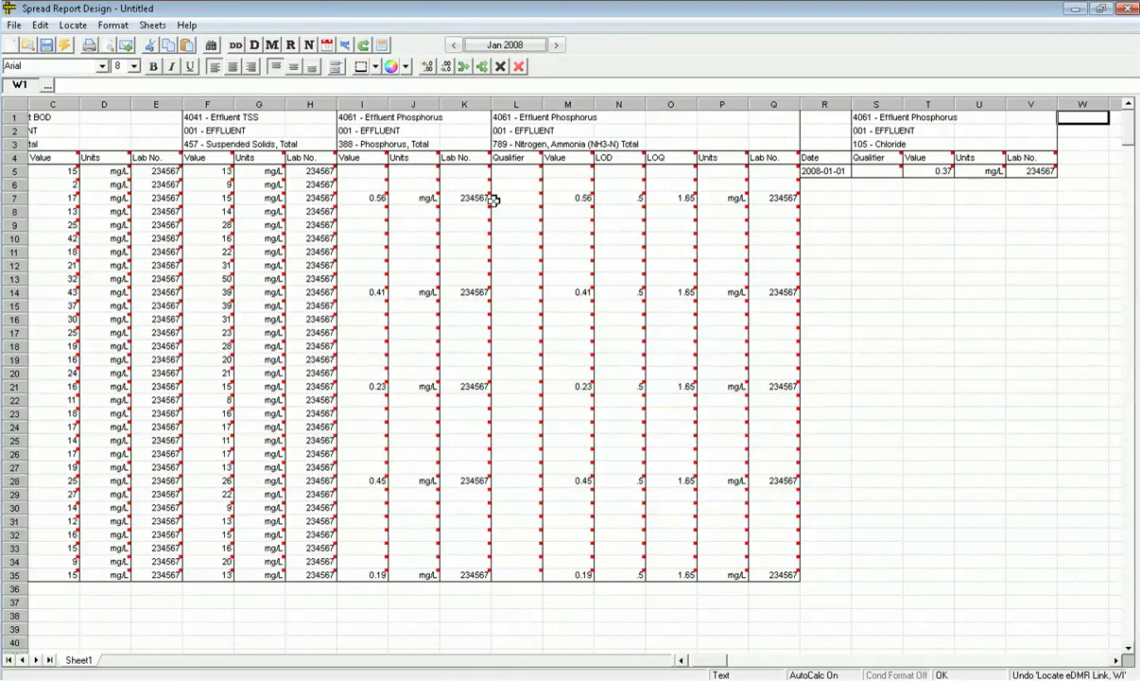
click(46, 46)
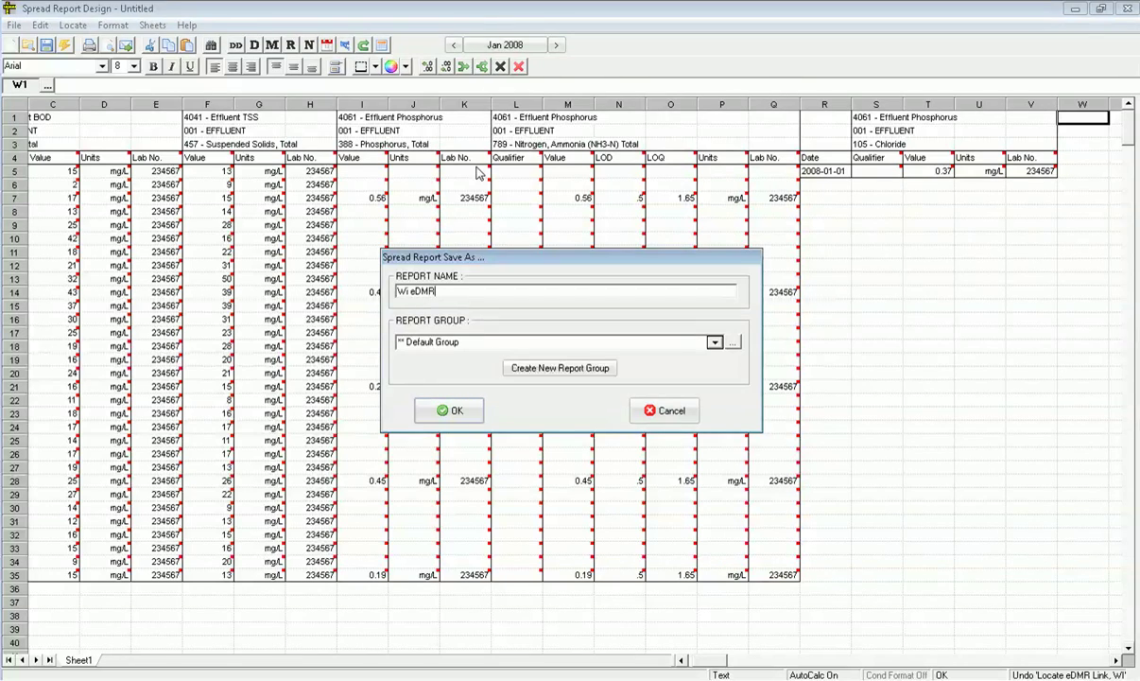
Step: Save 'Wi eDMR' in the Regulatory Reports group and close the Spread Report Design window
click(463, 344)
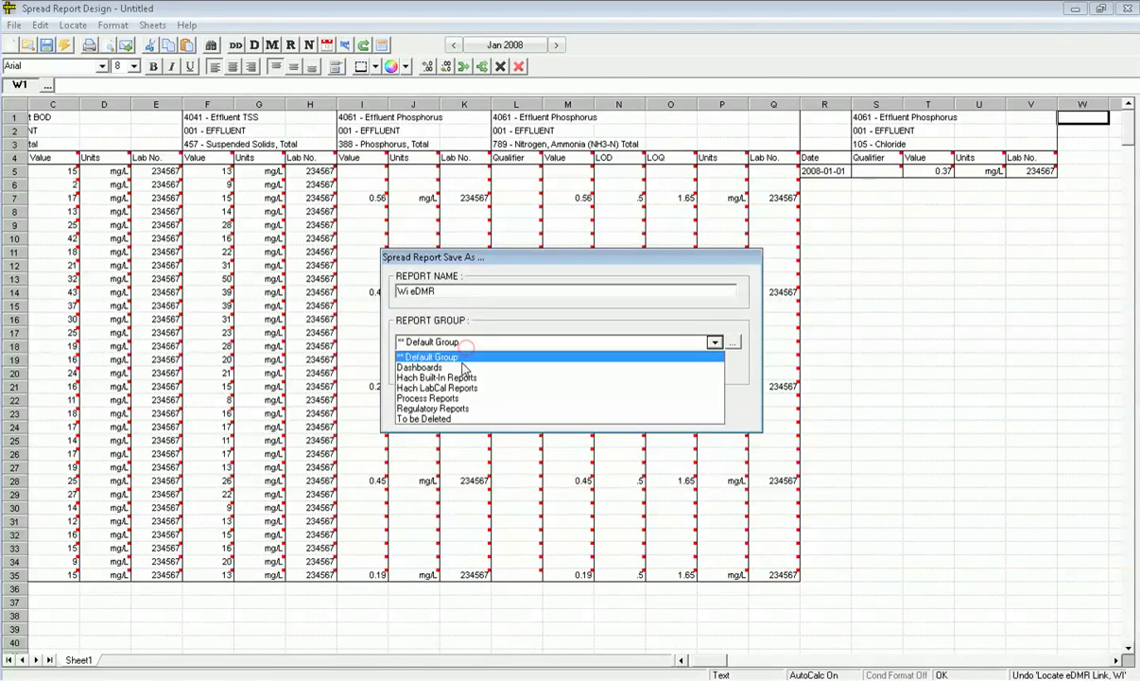
click(447, 409)
click(445, 411)
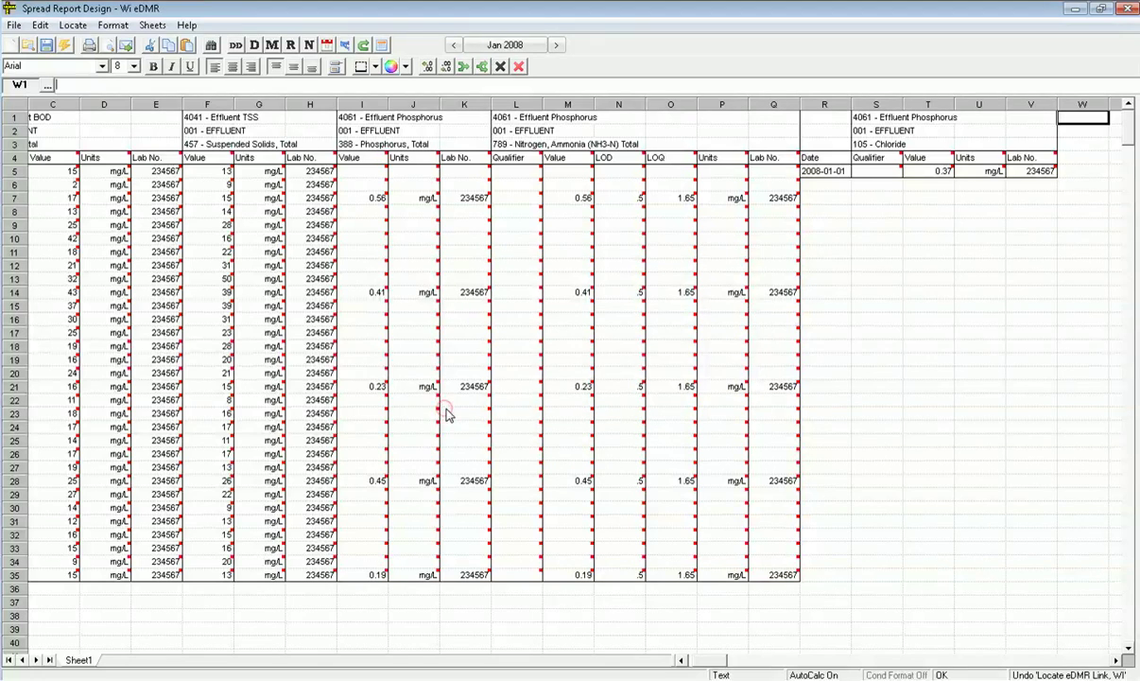
click(8, 7)
click(56, 113)
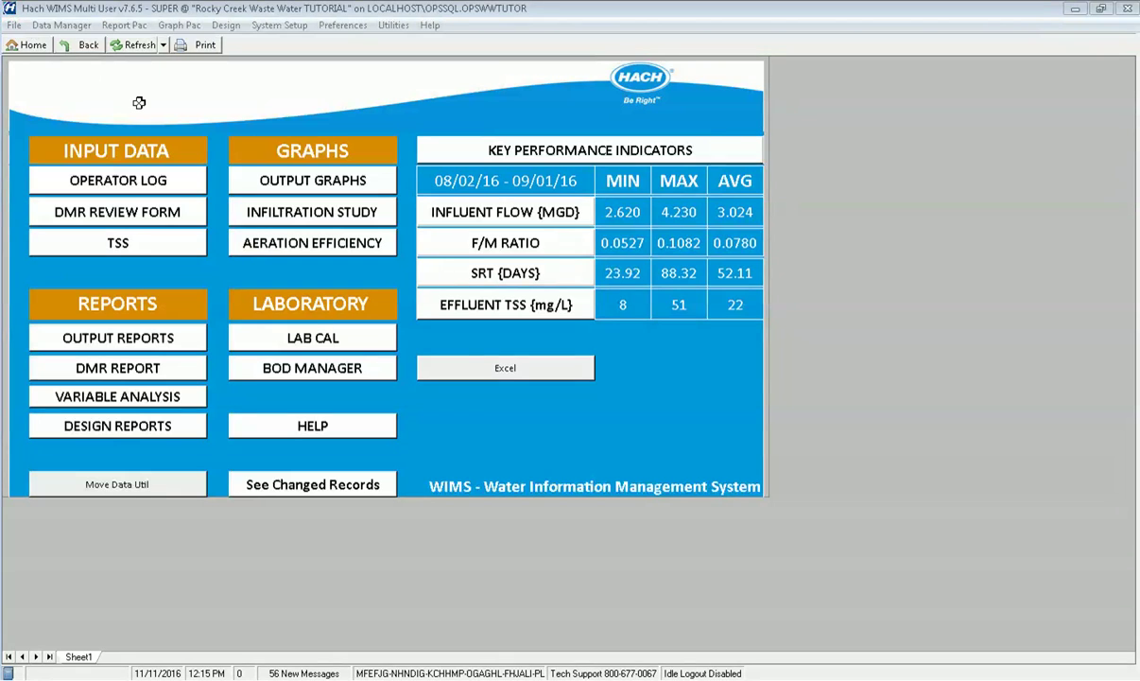
Step: Output the Regulatory Reports 'Wi eDMR' report as an eDMR electronic file for January 2008
click(149, 332)
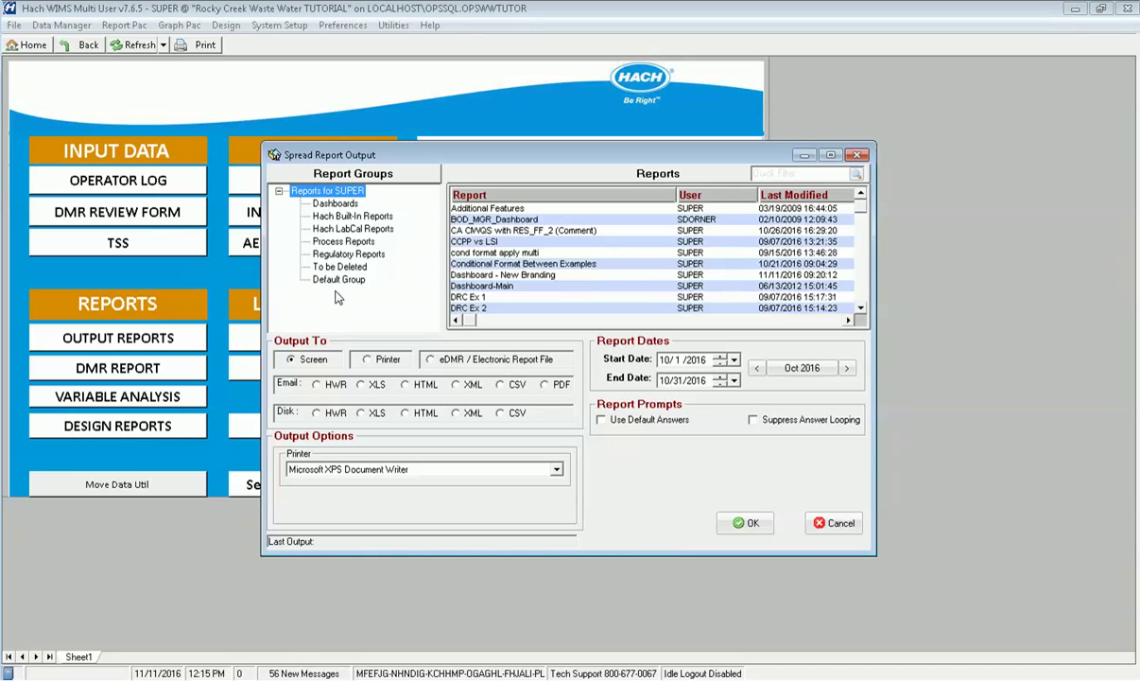
click(331, 256)
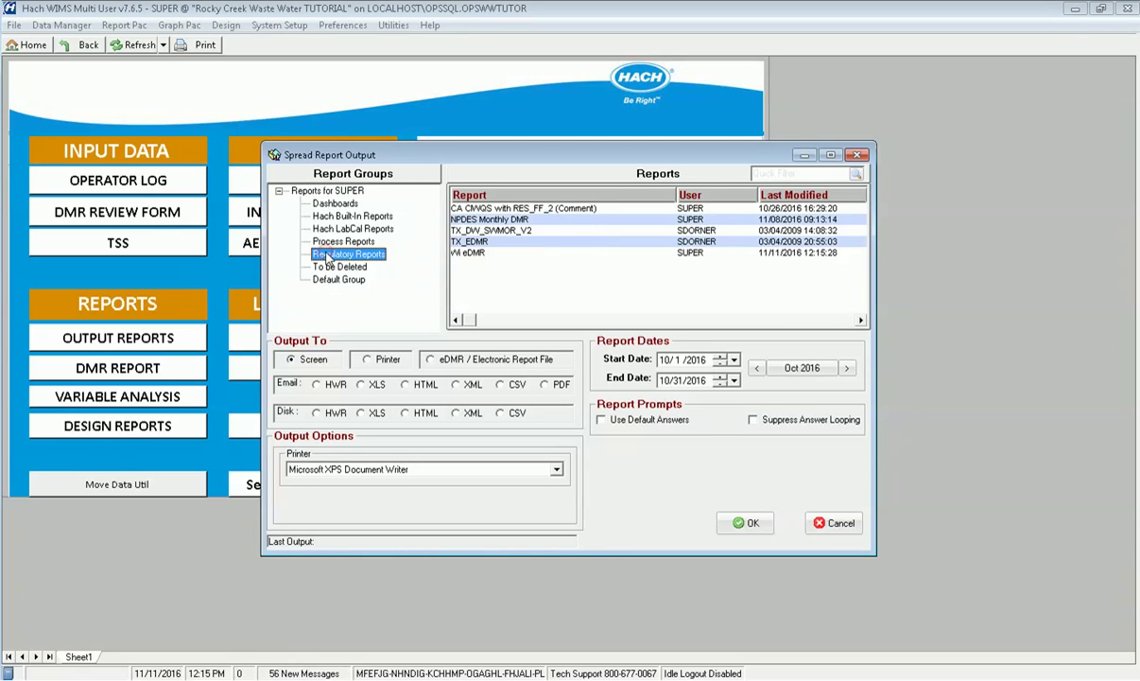
click(462, 252)
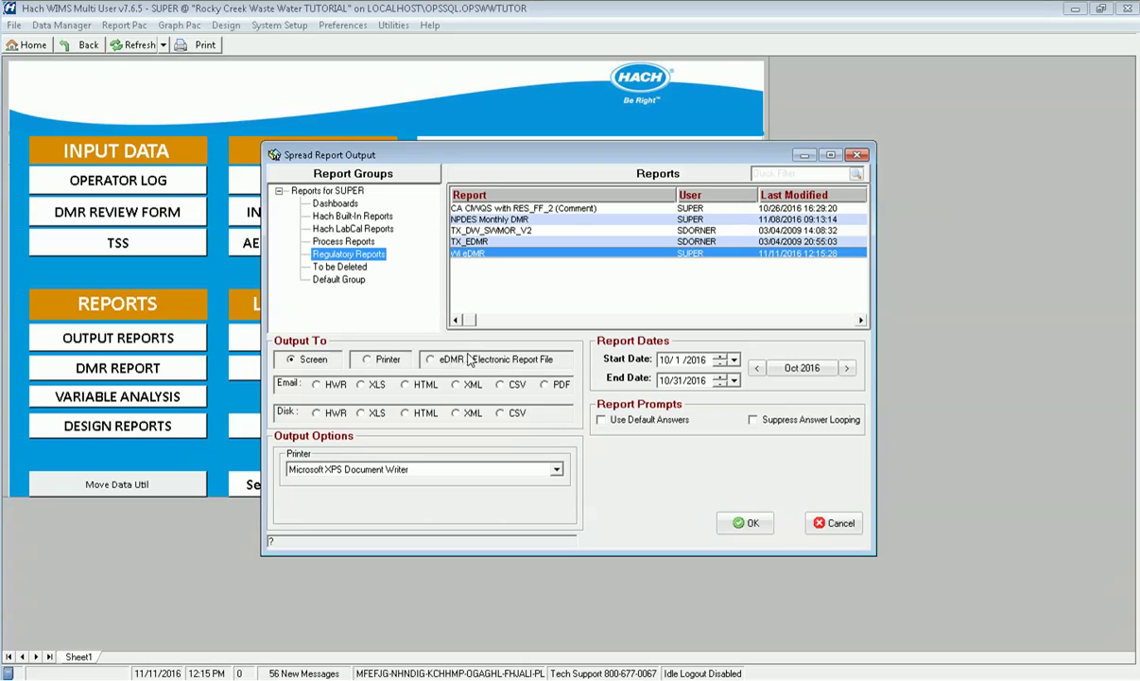
click(437, 360)
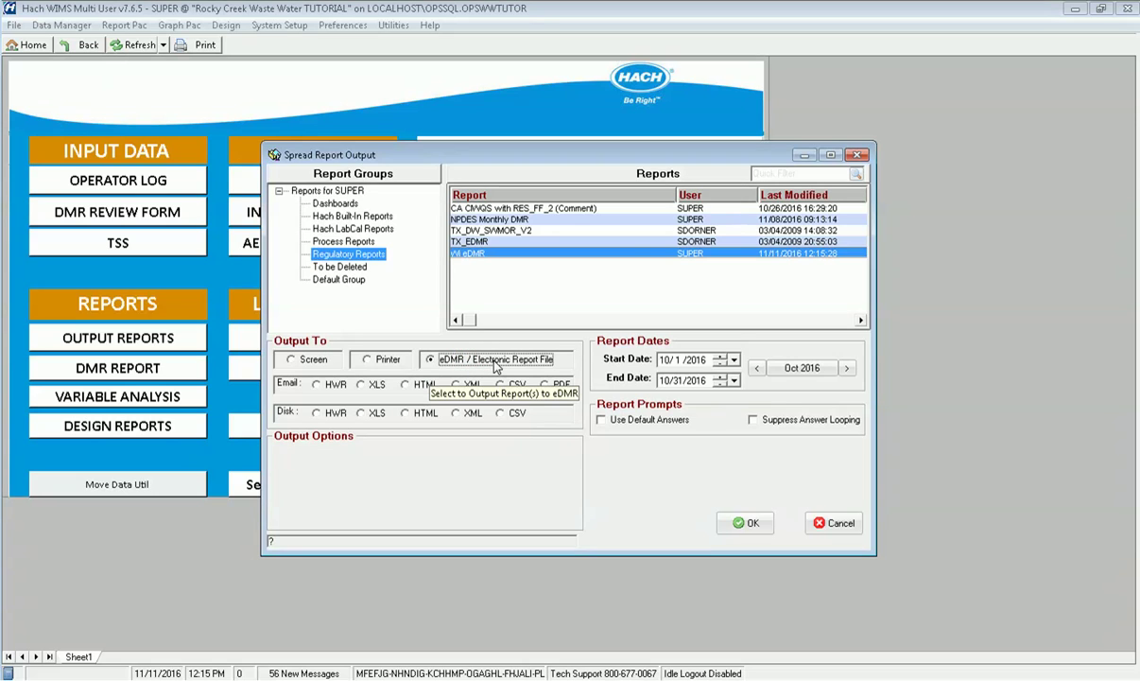
click(796, 370)
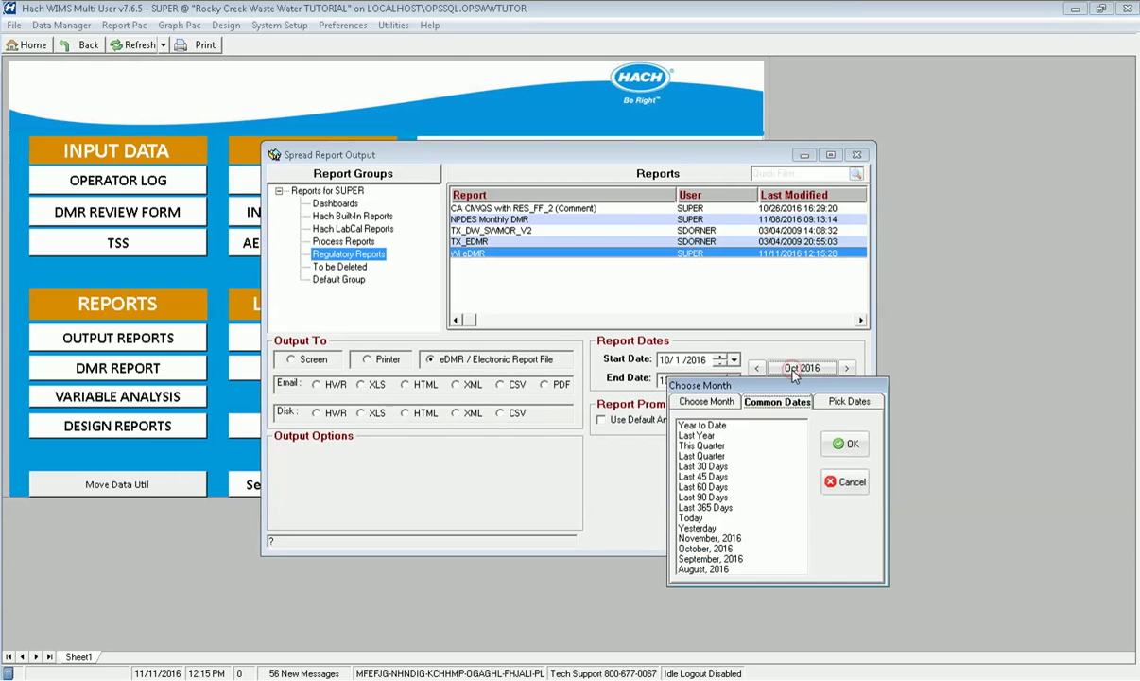
click(734, 402)
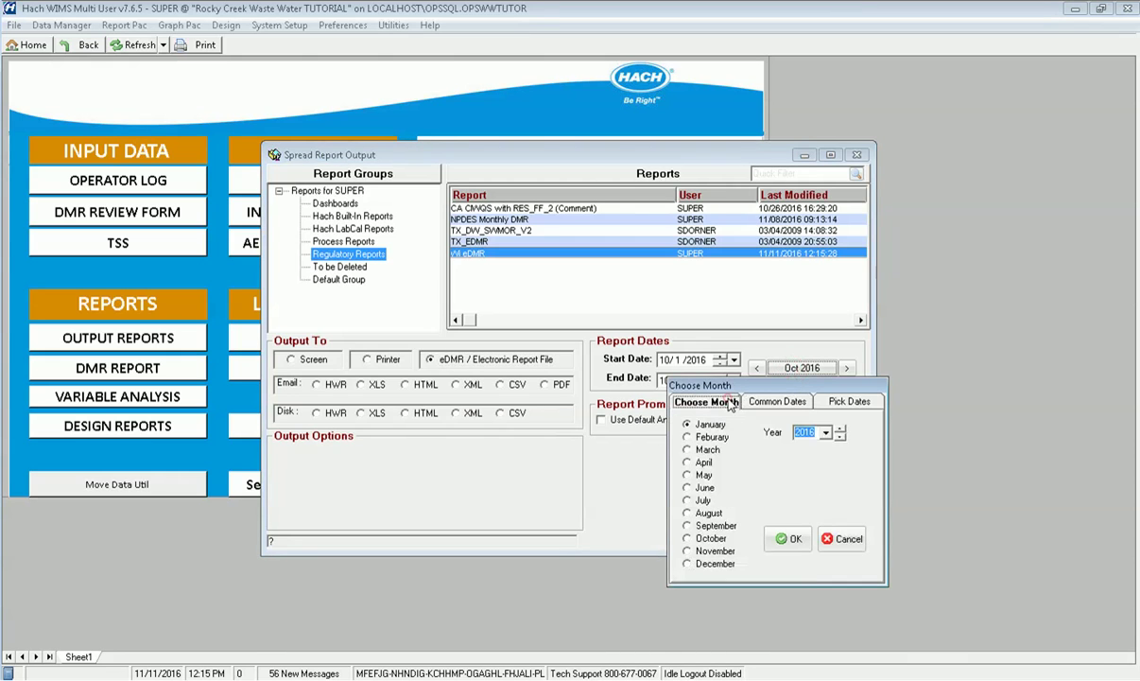
click(840, 437)
click(841, 437)
click(841, 437)
click(795, 539)
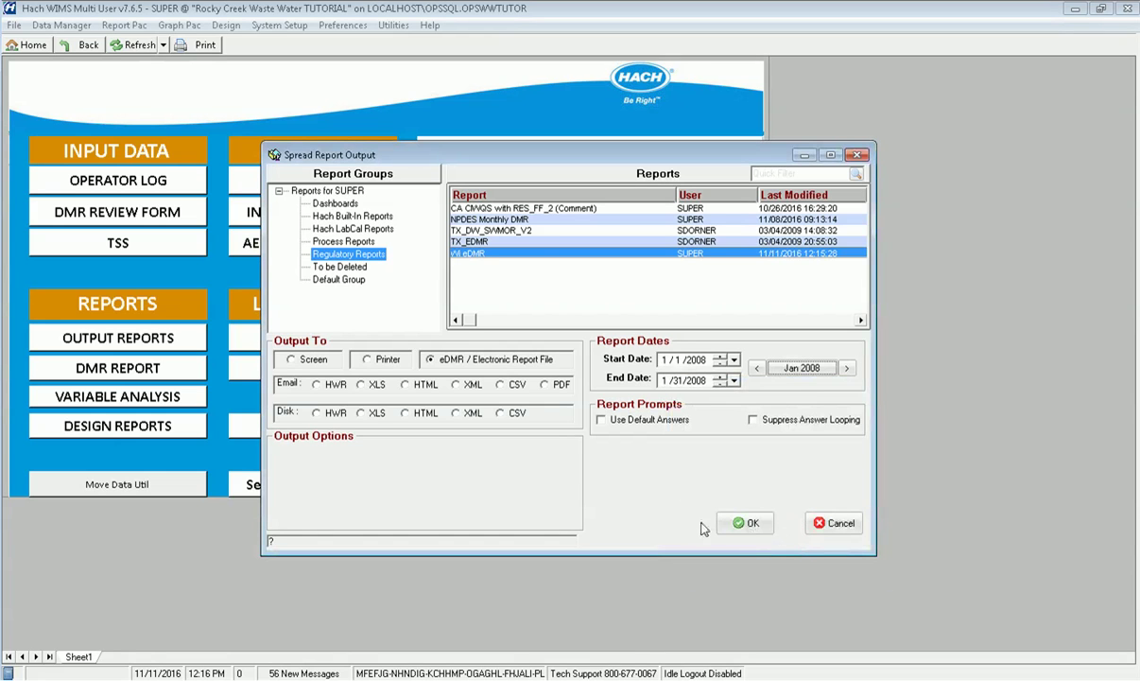
click(730, 524)
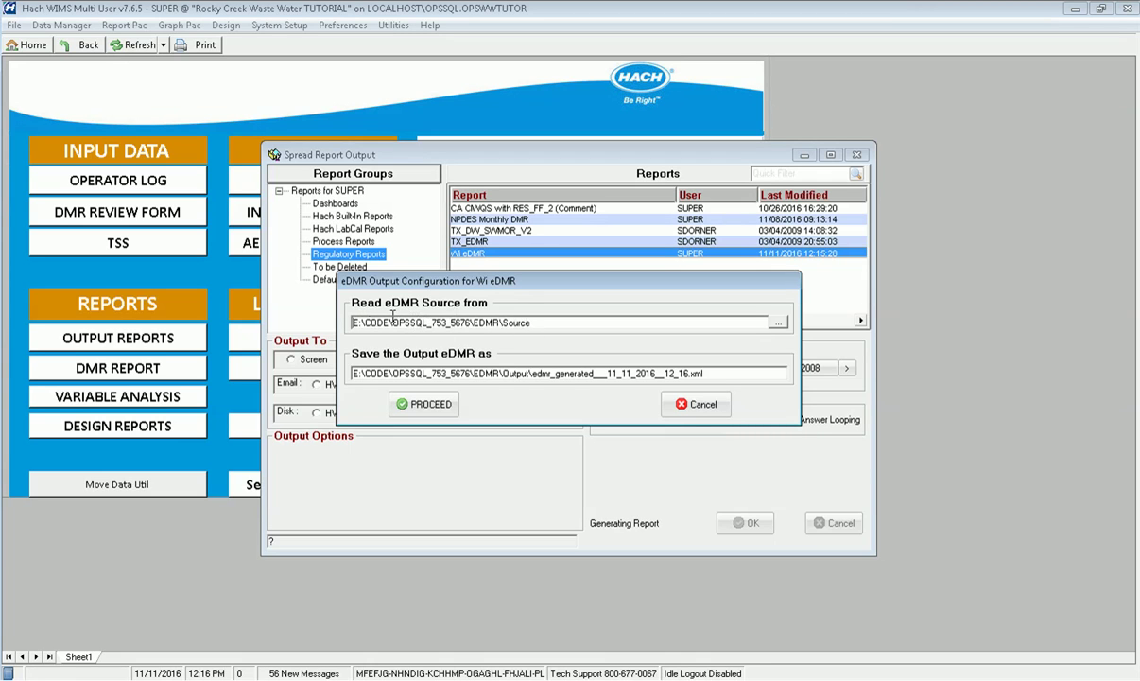
Step: Load WI_1_2008.xml as the January eDMR source file
click(778, 324)
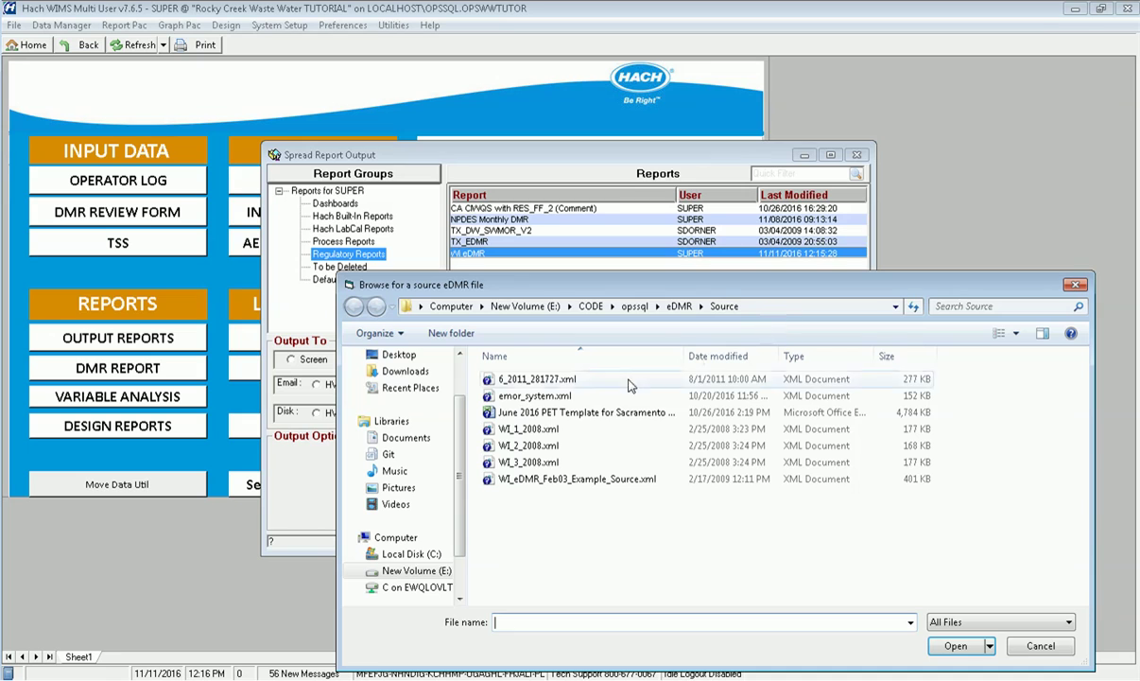
click(518, 430)
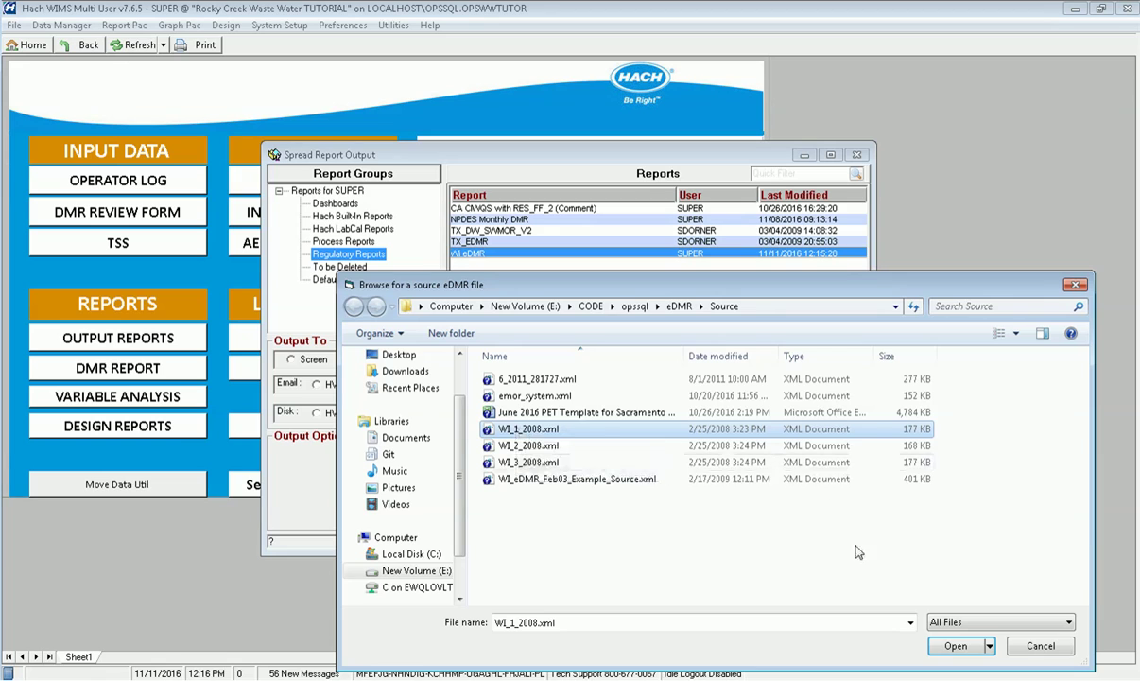
click(955, 646)
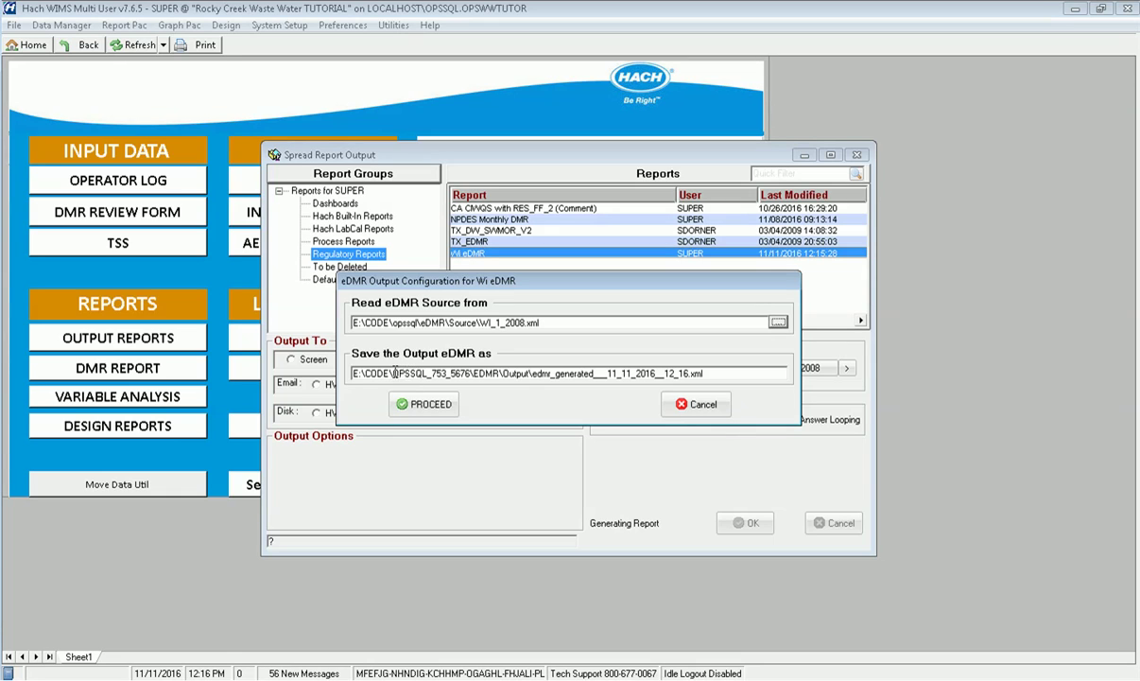
Step: Remove '_753_5676' from the save path and generate the January eDMR XML
drag(427, 376, 469, 371)
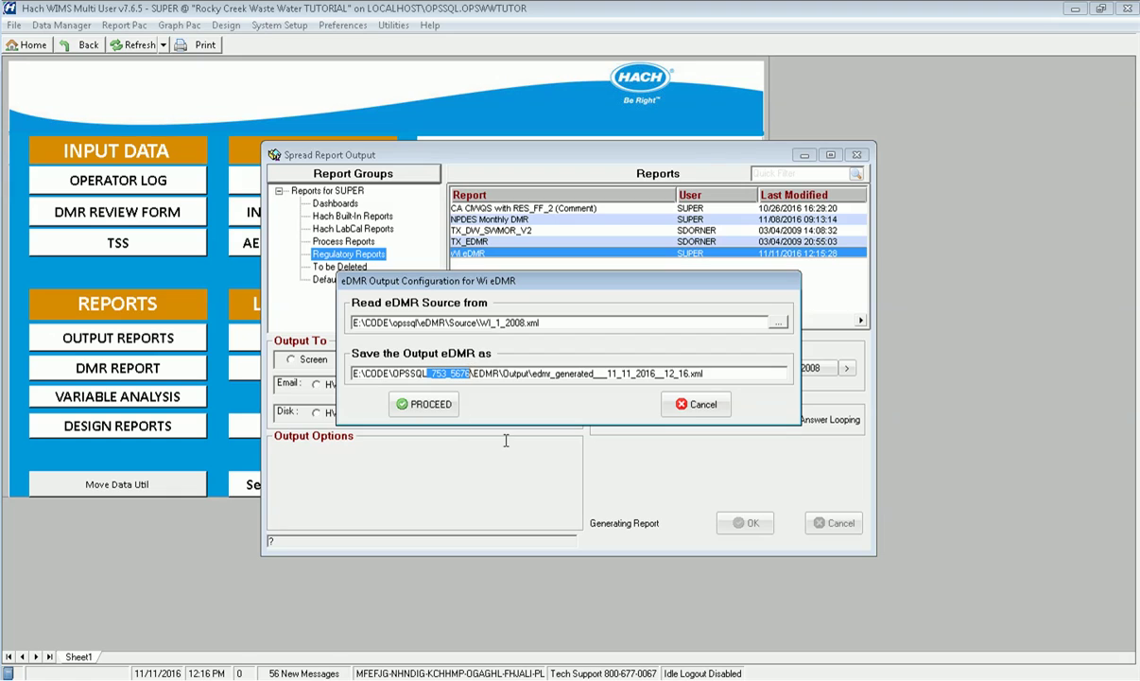
key(BackSpace)
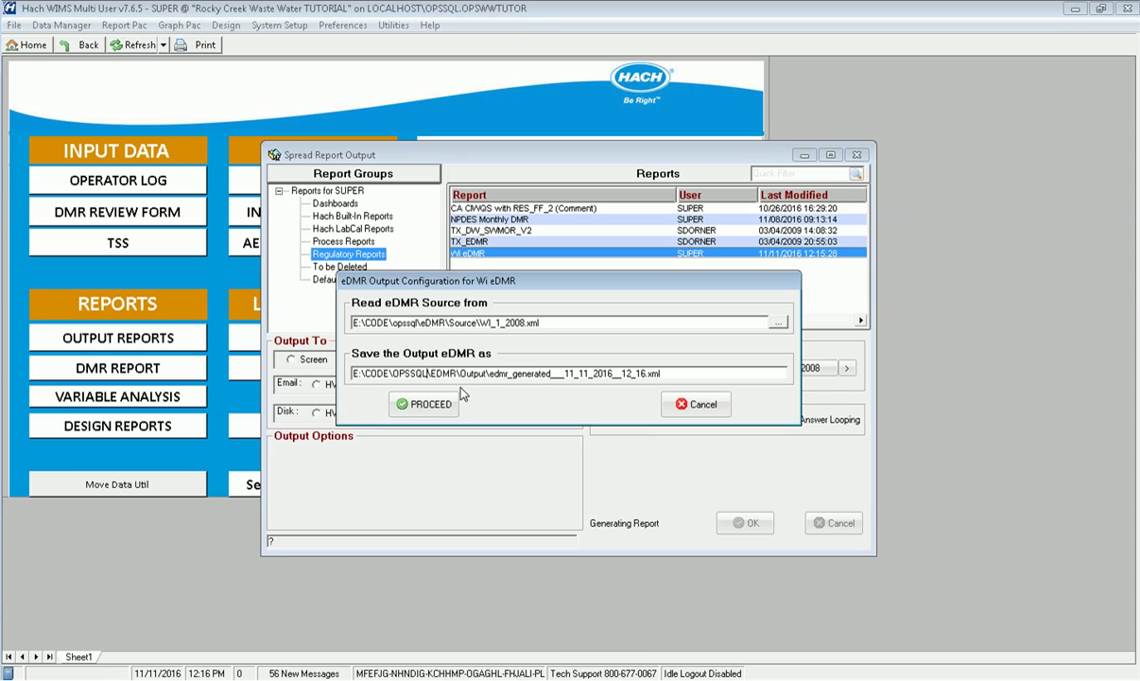
click(416, 404)
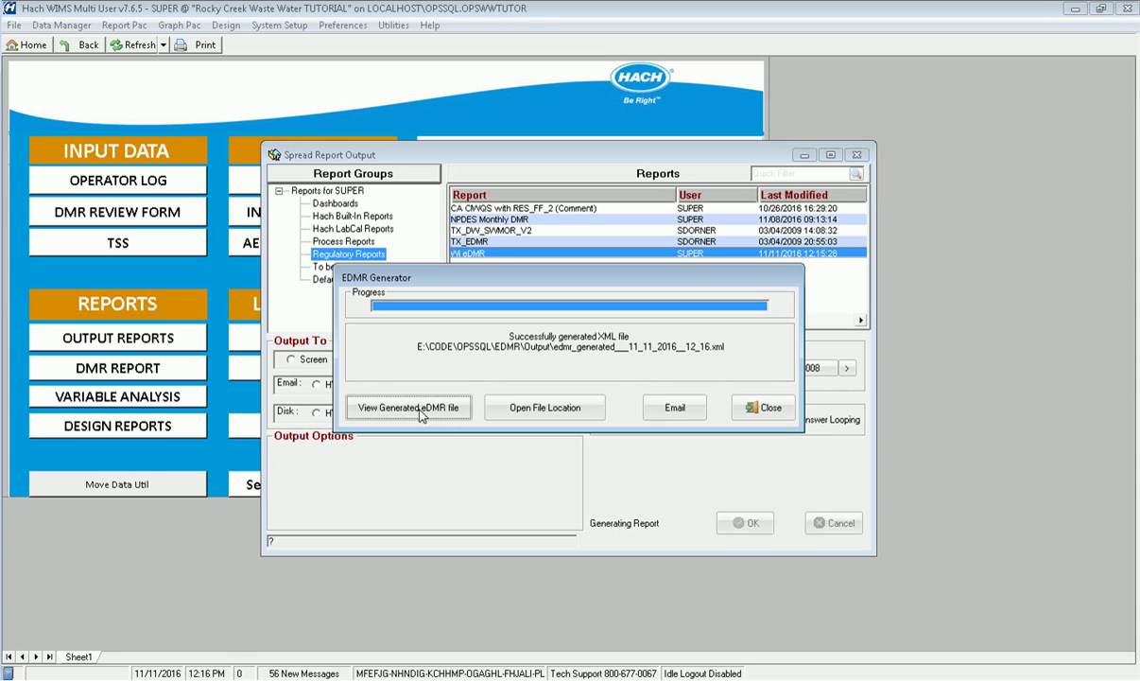
Step: Open the EDMR Output folder holding edmr_generated___11_11_2016__12_16.xml
click(511, 408)
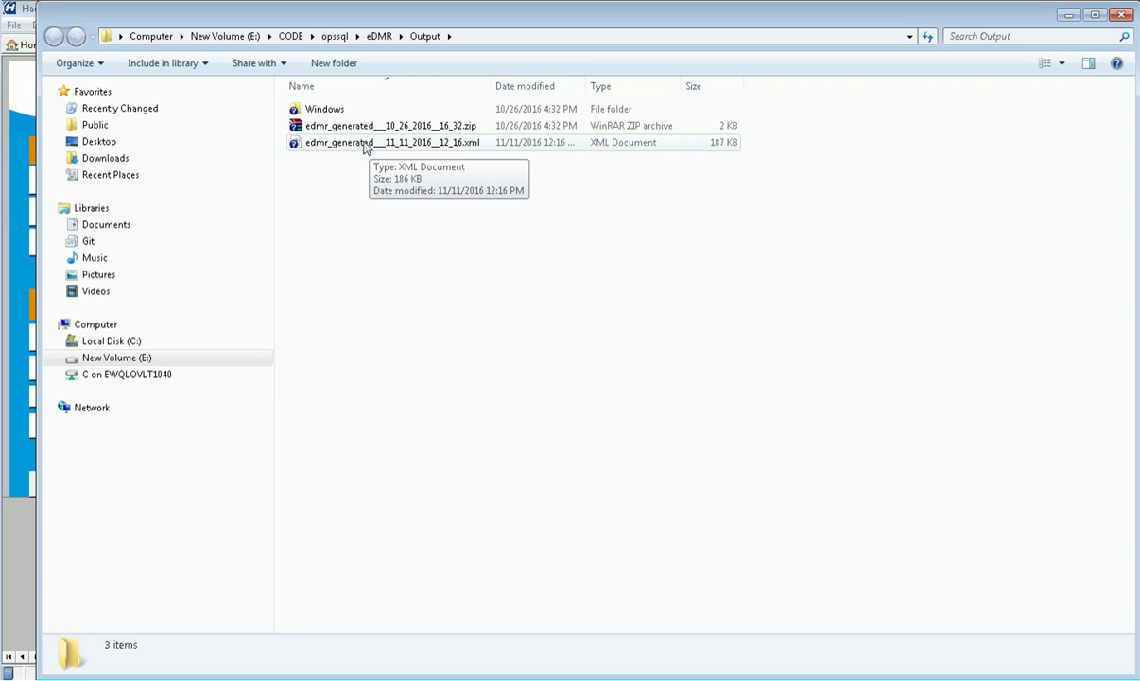
Step: Open edmr_generated___11_11_2016__12_16.xml from the Output folder in Internet Explorer
click(365, 146)
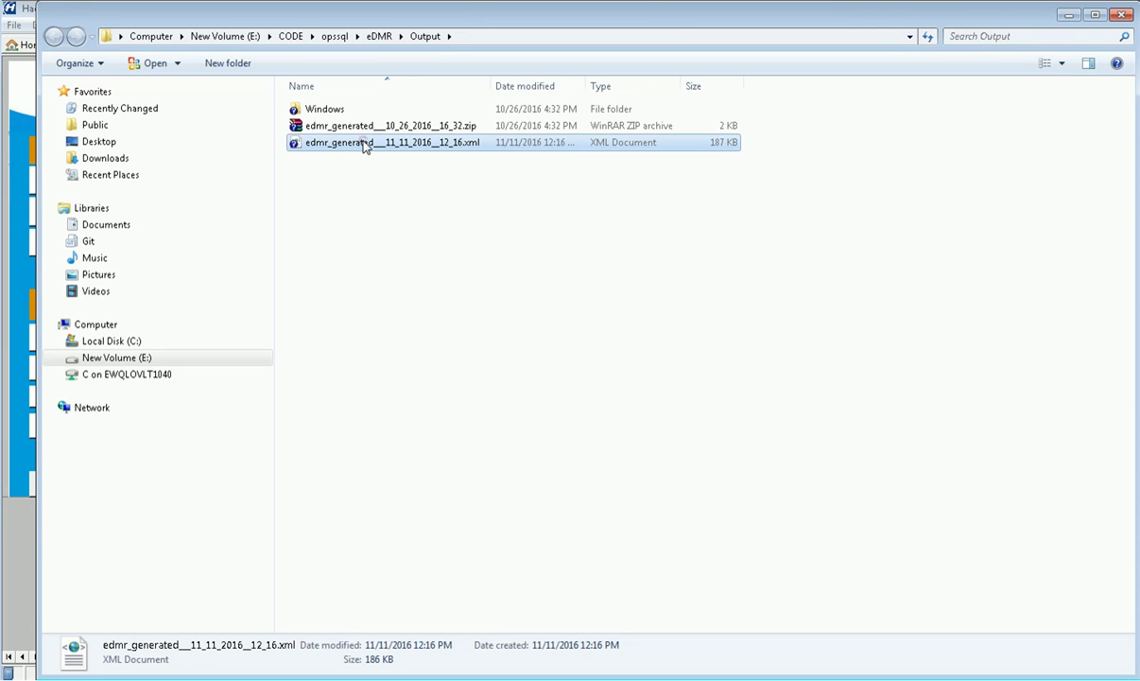
double_click(364, 145)
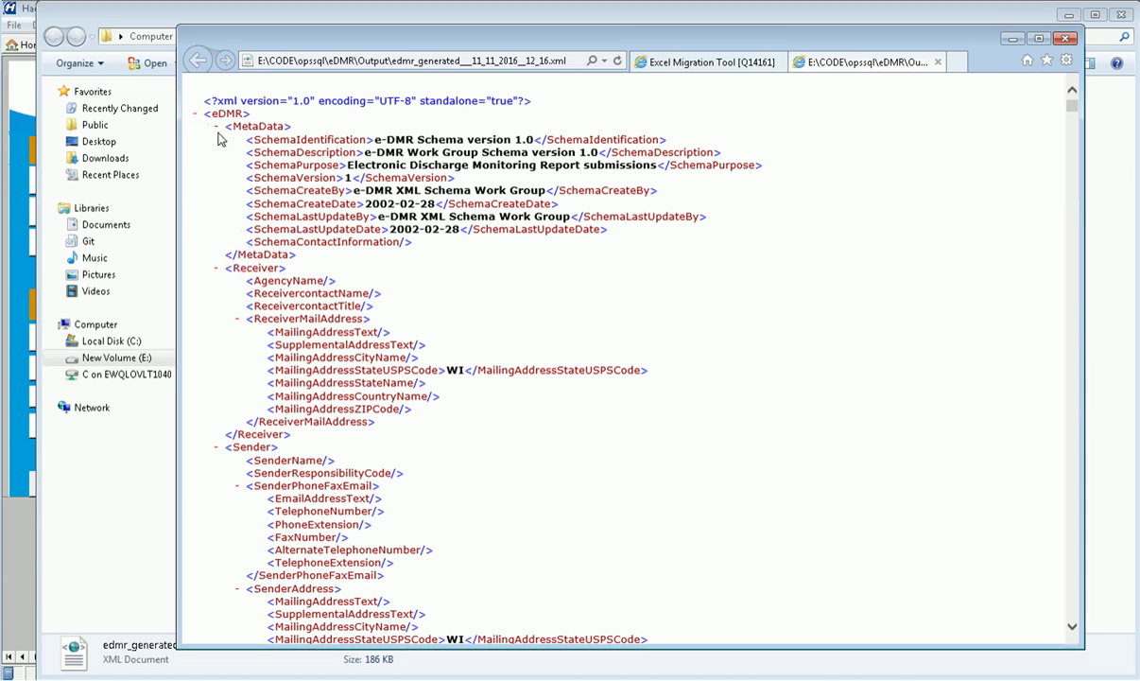
Step: Collapse the Receiver node and scroll down to the IndividualMonitoringResult daily values
click(217, 269)
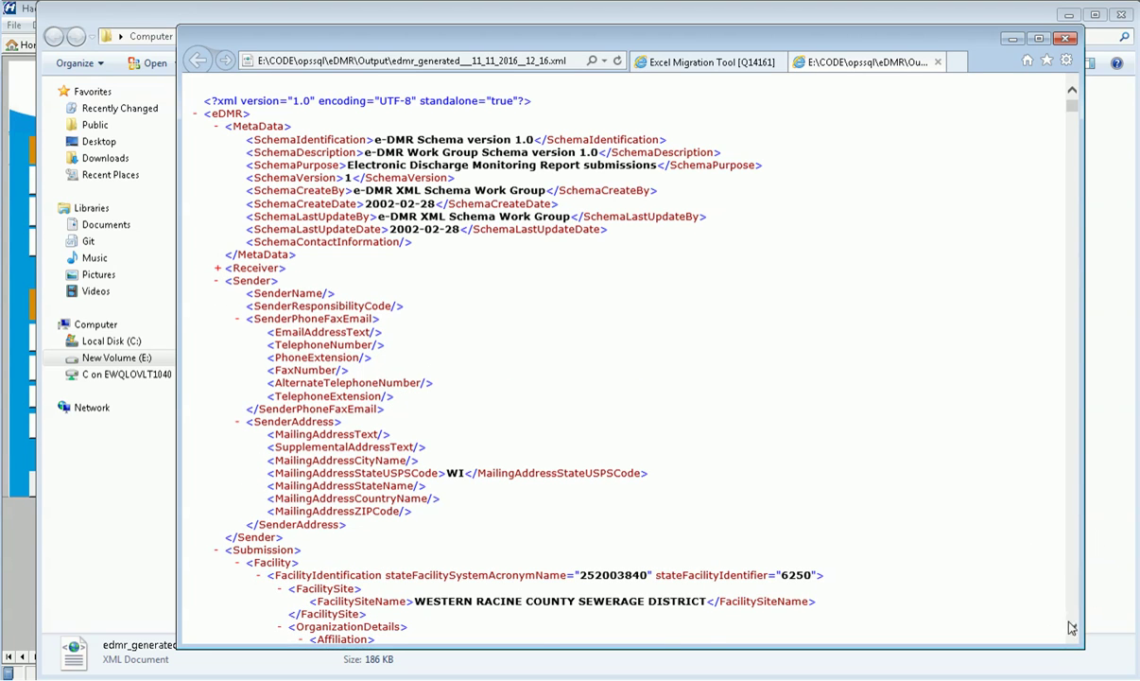
scroll(1072, 624, down, 5)
scroll(1073, 627, down, 15)
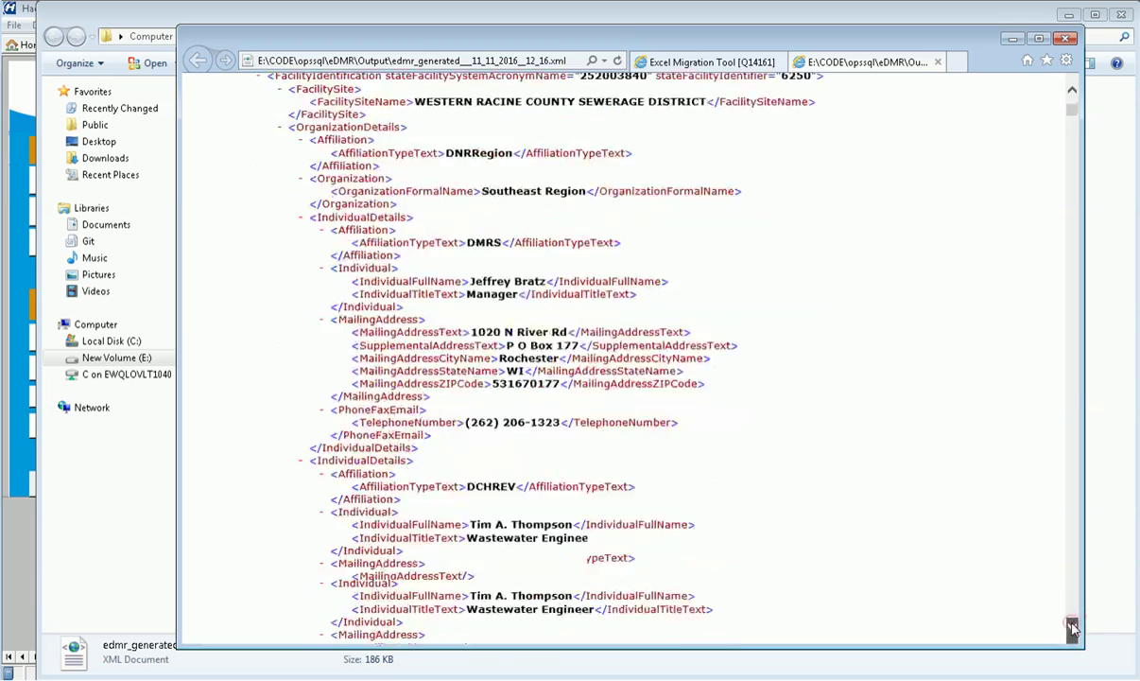
scroll(1073, 627, down, 7)
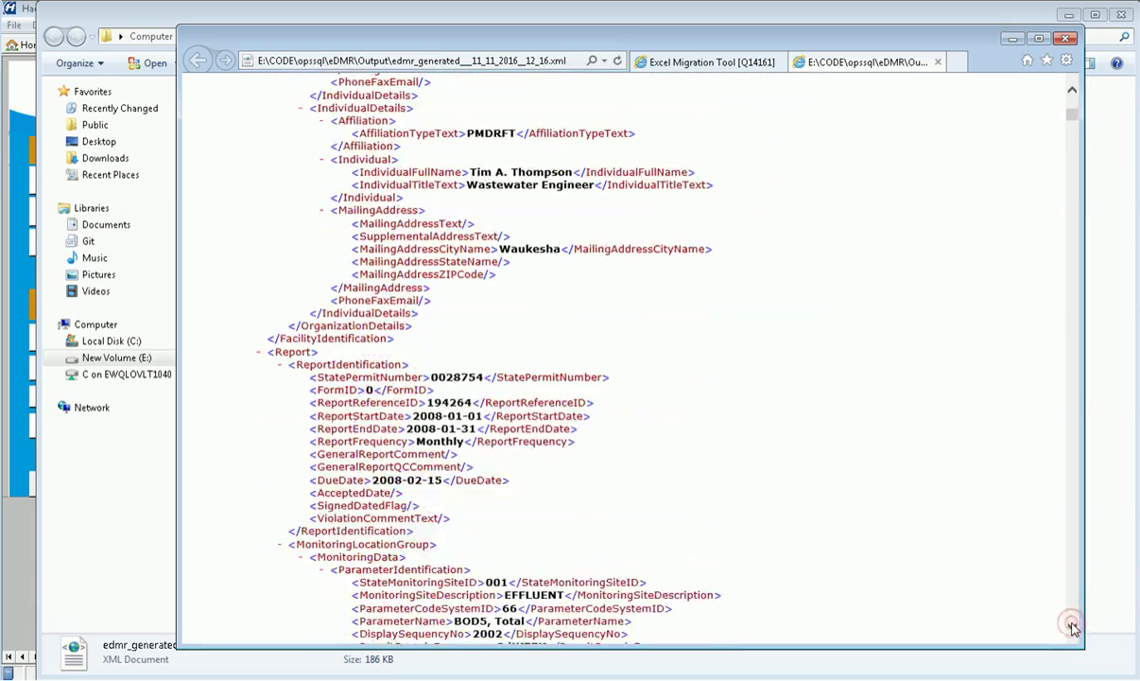
scroll(1073, 627, down, 2)
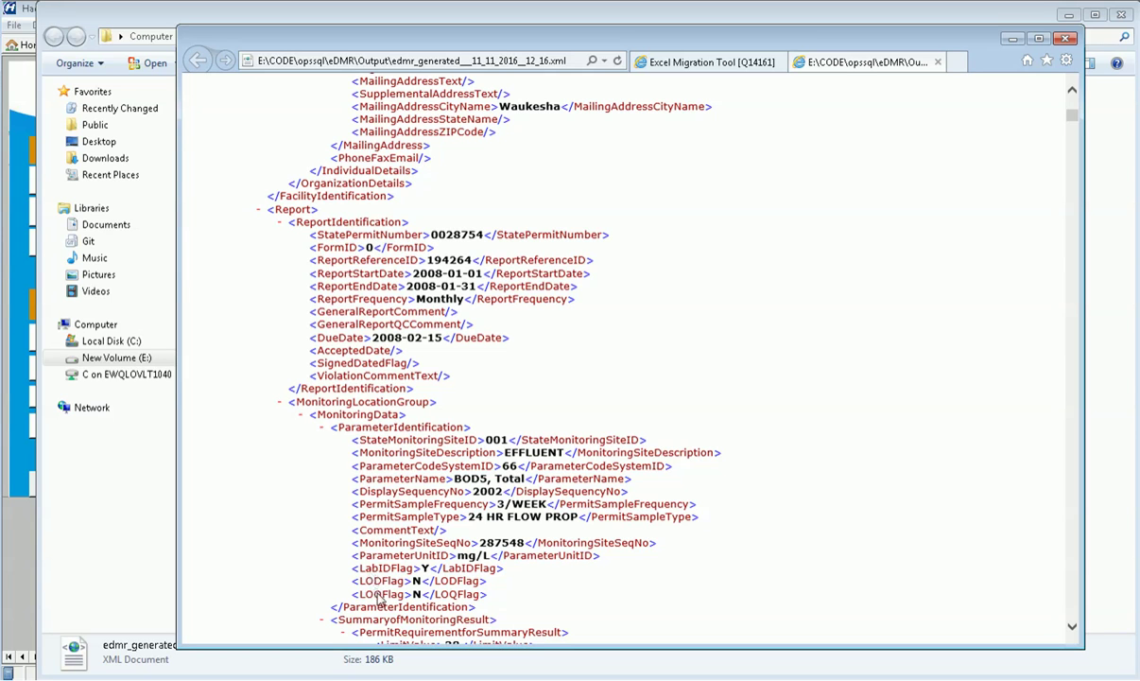
click(1072, 626)
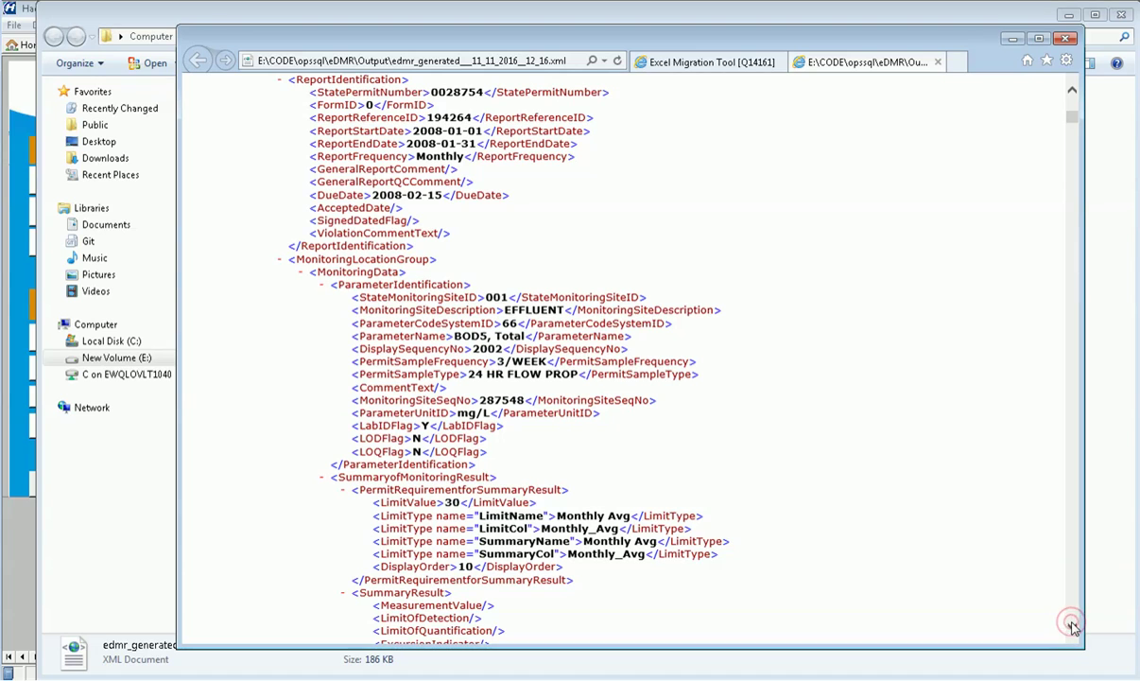
click(1073, 626)
click(1073, 626)
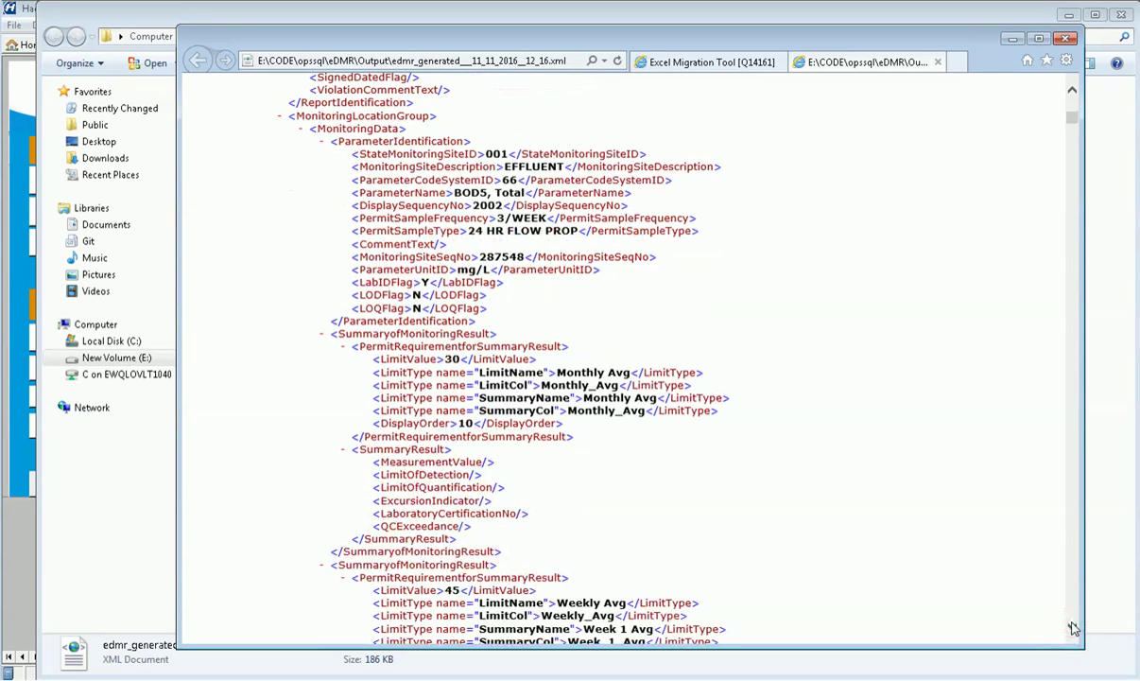
click(1072, 626)
click(1072, 626)
click(1072, 626)
click(1073, 626)
click(1073, 626)
click(1072, 626)
click(1072, 626)
click(1073, 626)
click(1073, 626)
click(1073, 626)
click(1073, 627)
click(1072, 626)
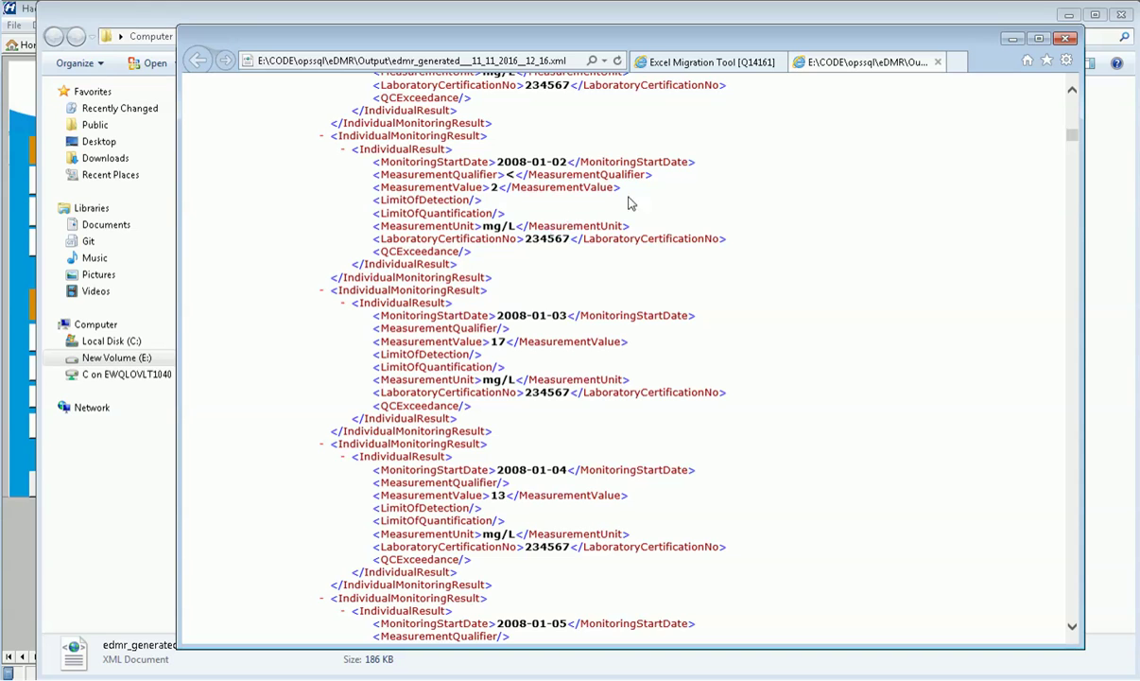
click(1073, 91)
click(1072, 91)
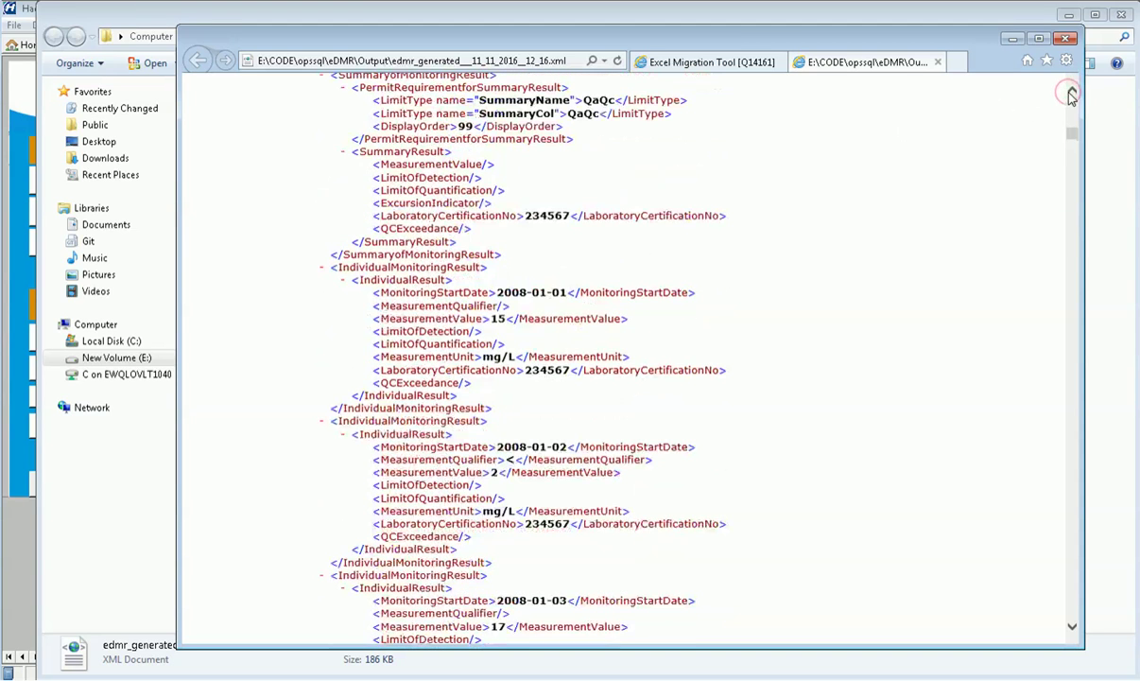
Step: Highlight the 2008-01-01 measurement value 15, then close Internet Explorer and all its tabs
double_click(496, 318)
click(1066, 40)
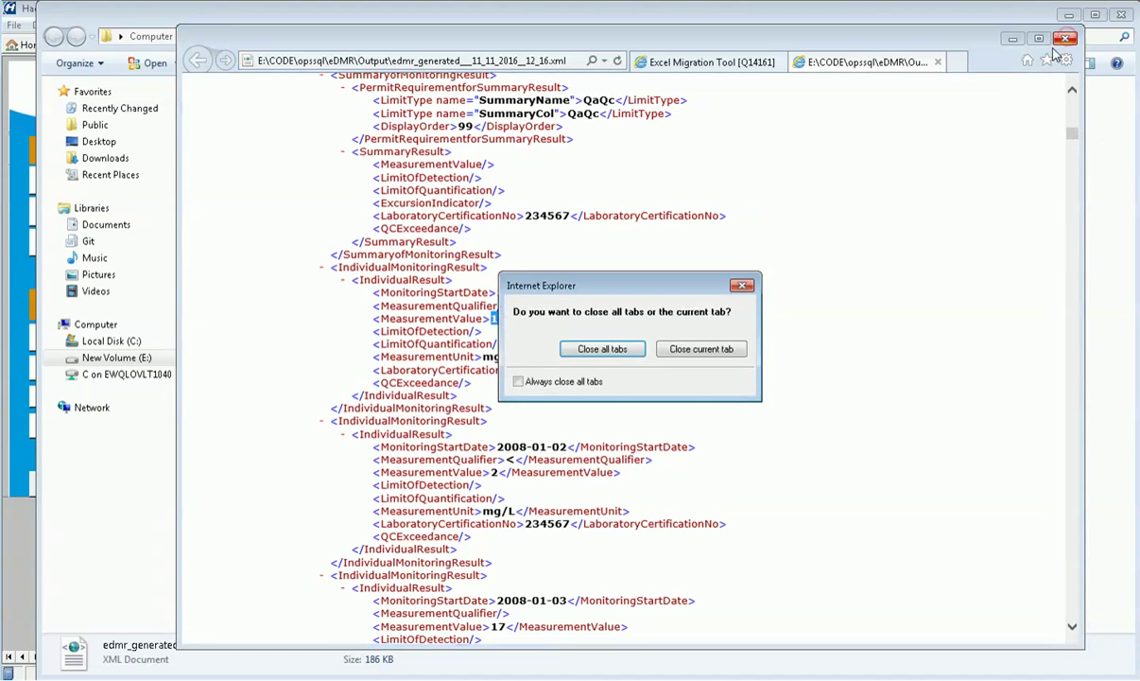
click(615, 355)
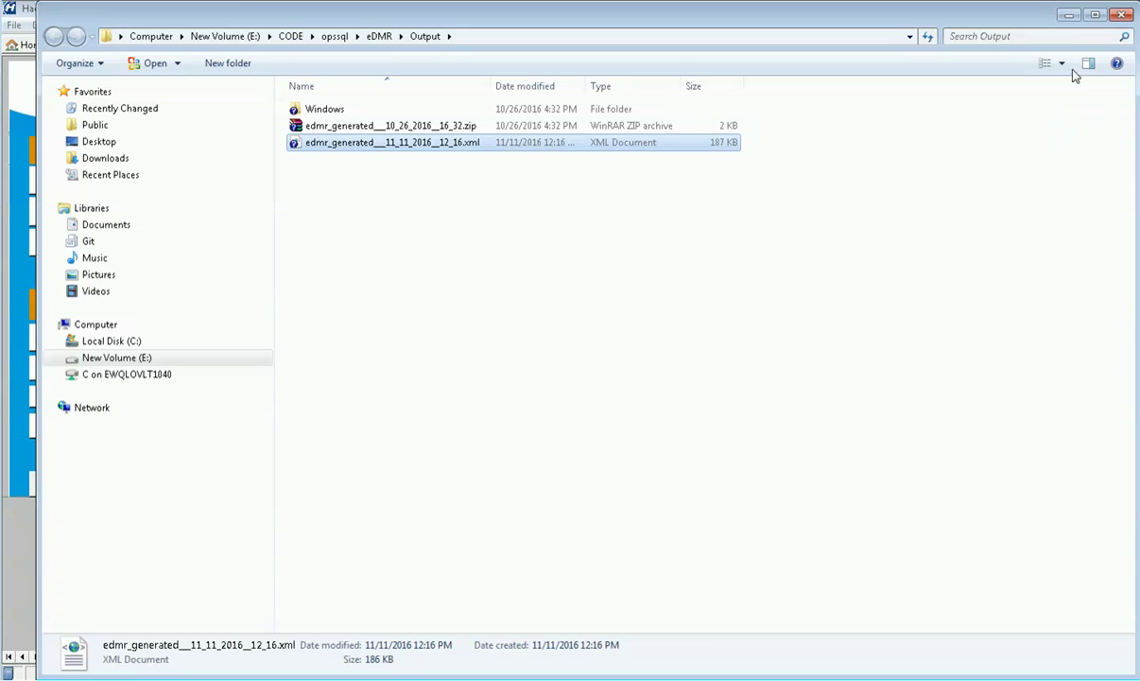
Step: Close the Output folder and result dialog, switch the period to Feb 2008, and rerun eDMR output
click(1069, 14)
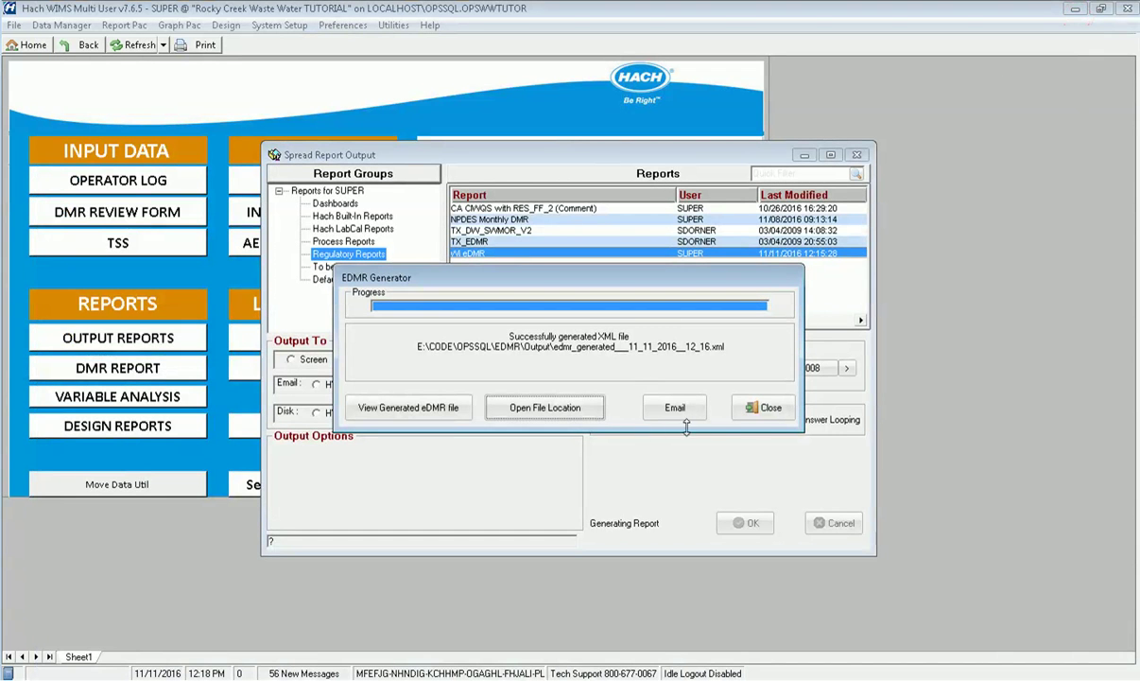
click(764, 409)
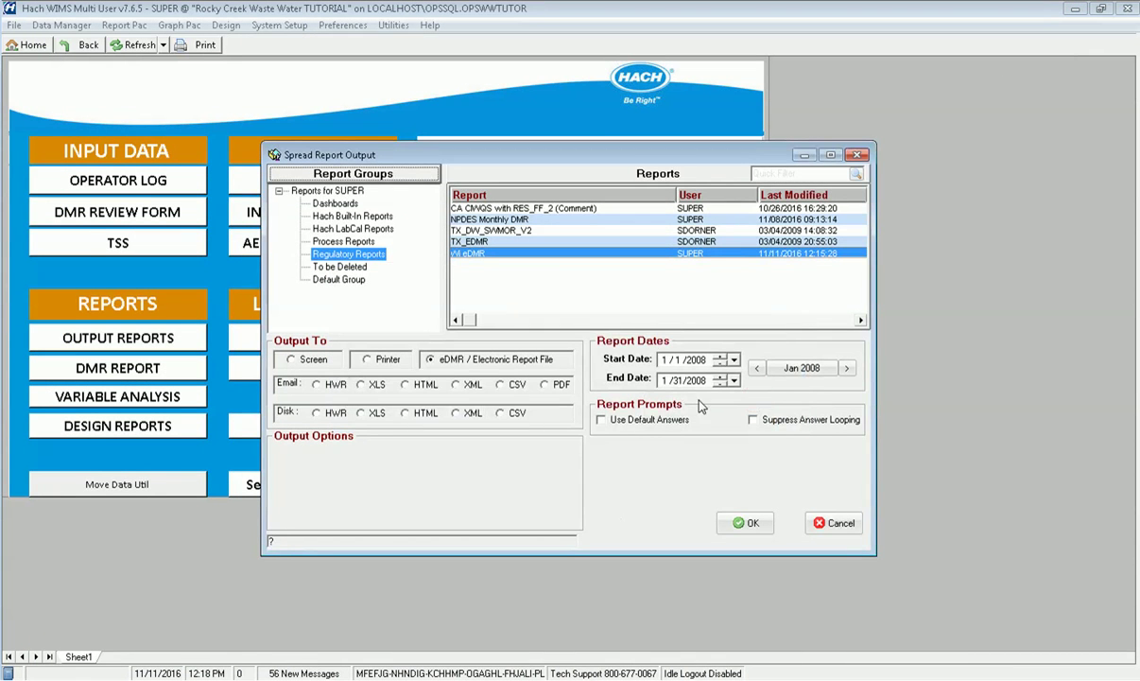
click(848, 368)
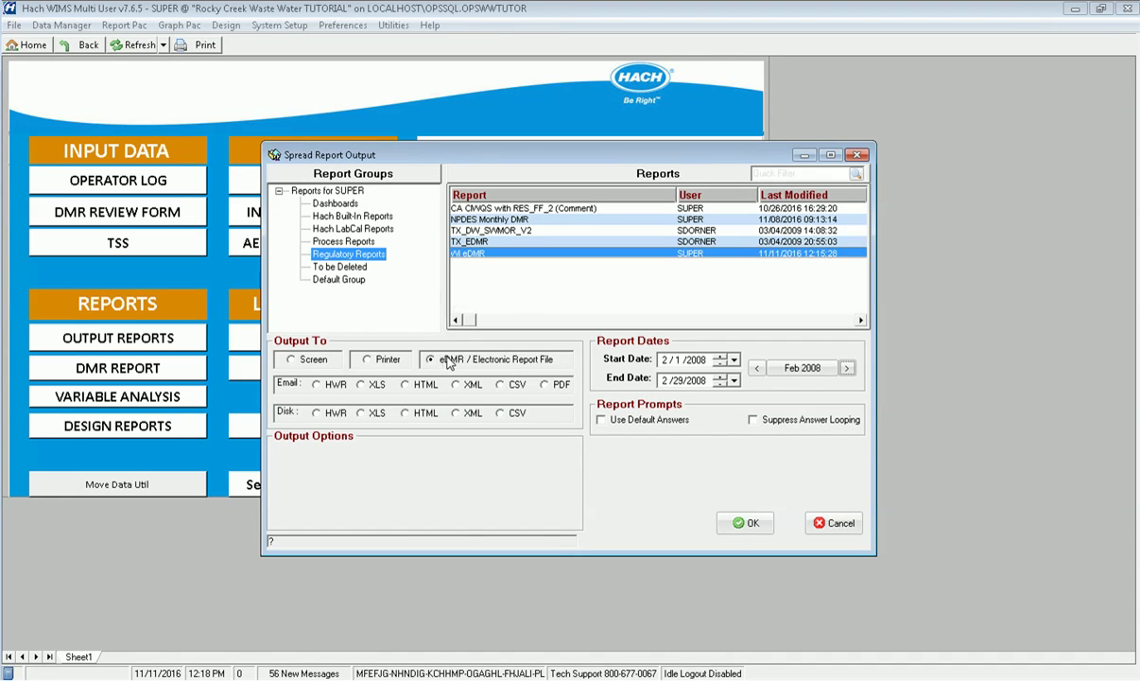
click(739, 528)
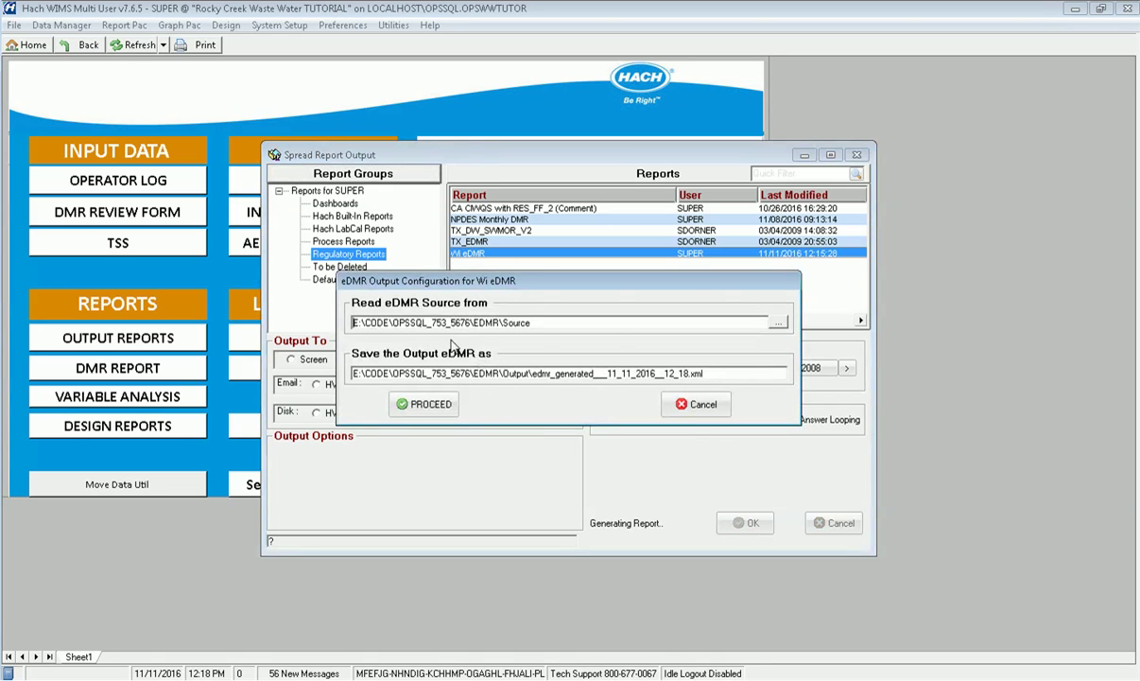
Step: Load WI_2_2008.xml as the February eDMR source file
click(779, 323)
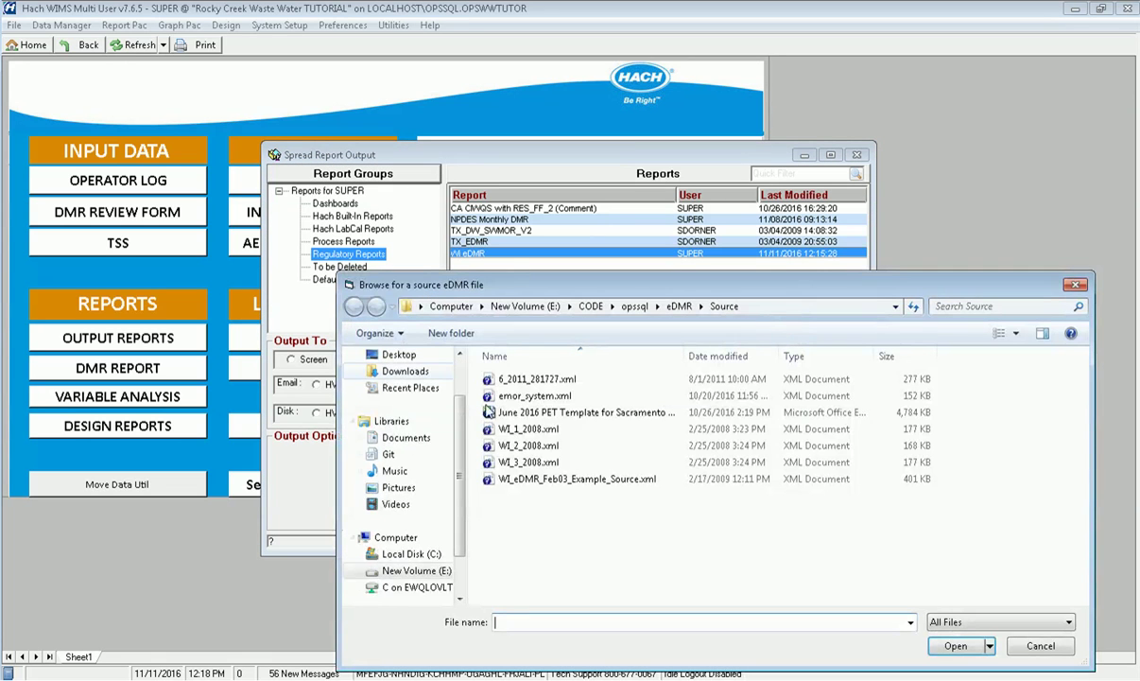
click(515, 446)
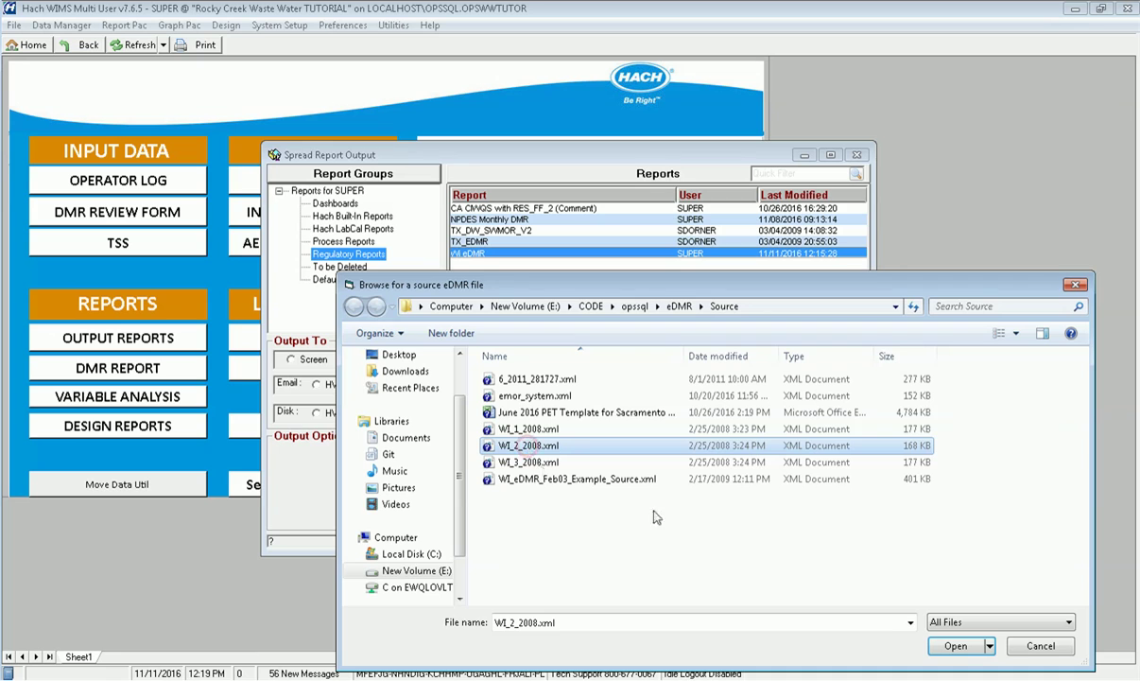
click(953, 646)
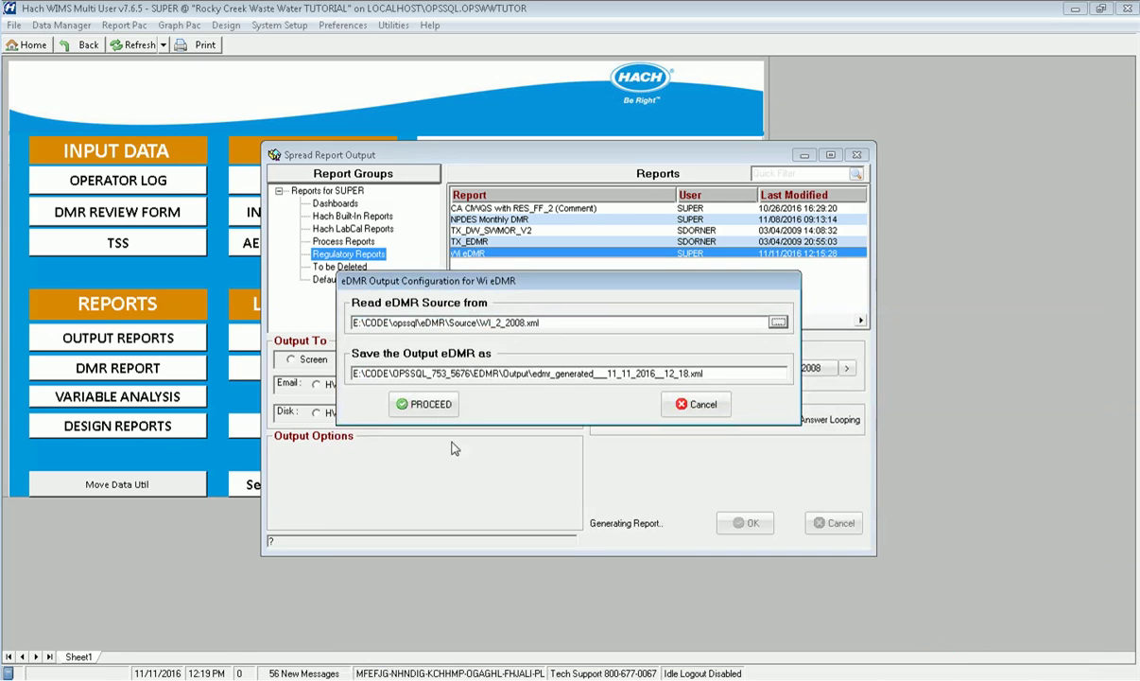
Step: Remove '_753_5676' from the save path and generate the February eDMR XML
click(471, 374)
key(BackSpace)
key(BackSpace)
key(BackSpace)
key(BackSpace)
key(BackSpace)
key(BackSpace)
key(BackSpace)
key(BackSpace)
key(BackSpace)
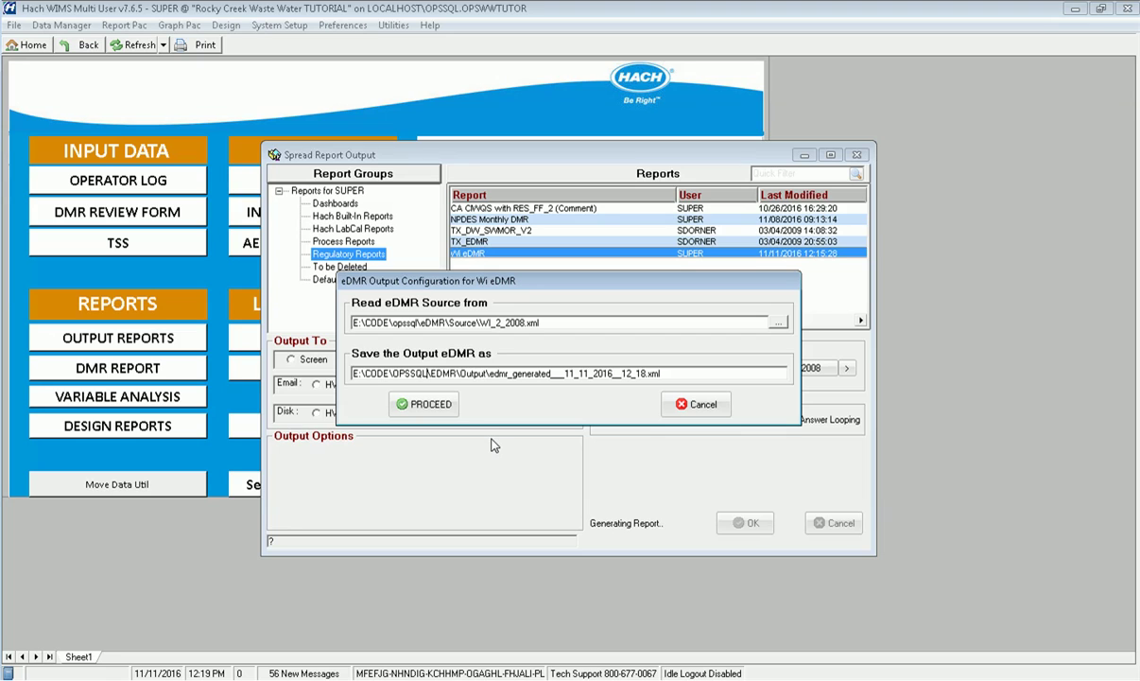
click(428, 405)
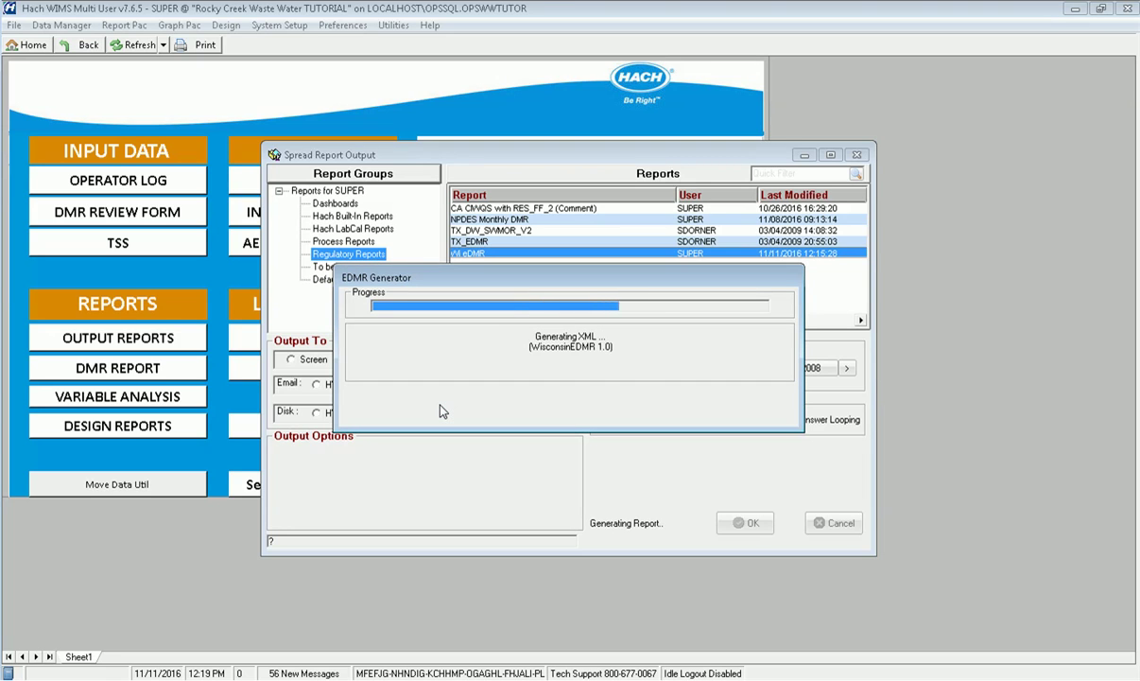